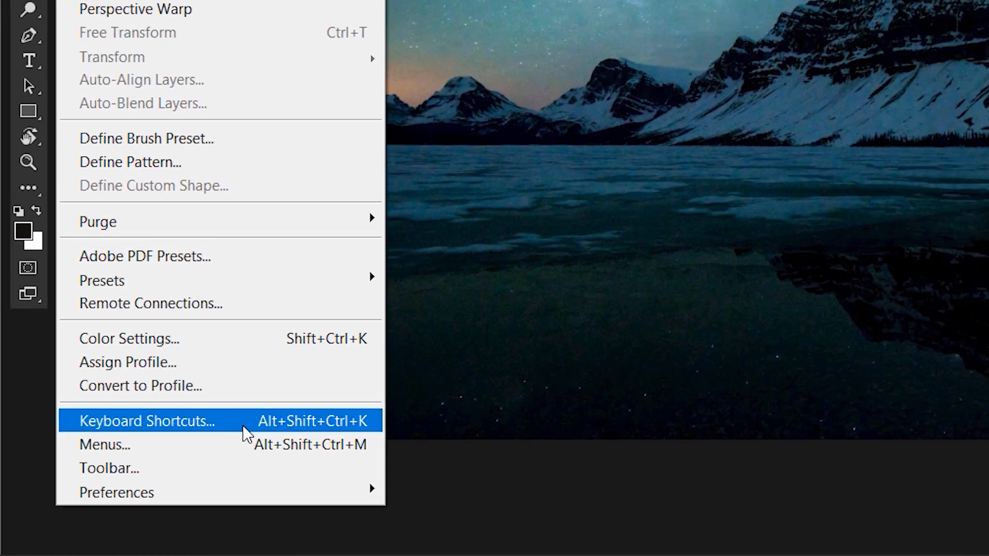
Step: Open the Keyboard Shortcuts and Menus dialog and expand the File commands to browse their shortcuts
left_click(339, 381)
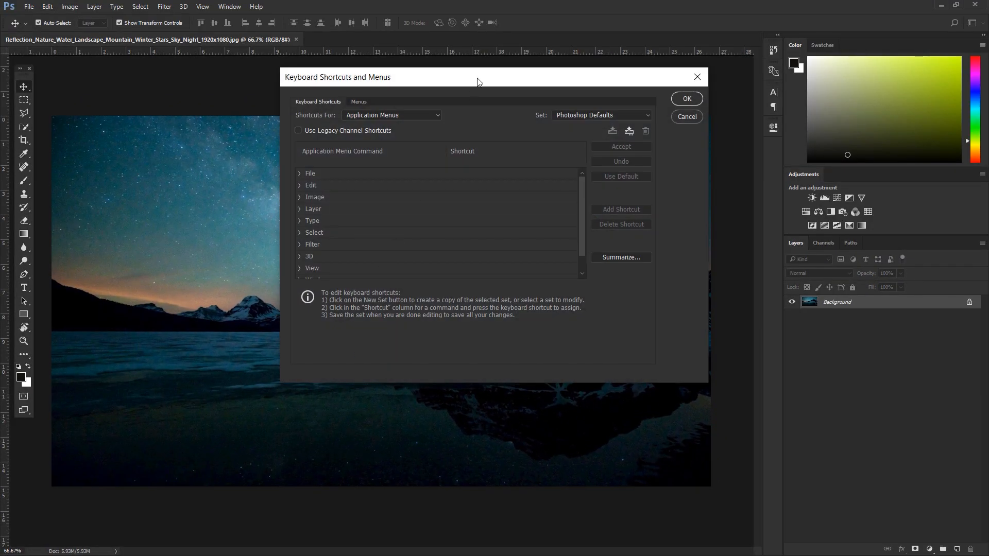
left_click_drag(478, 77, 419, 83)
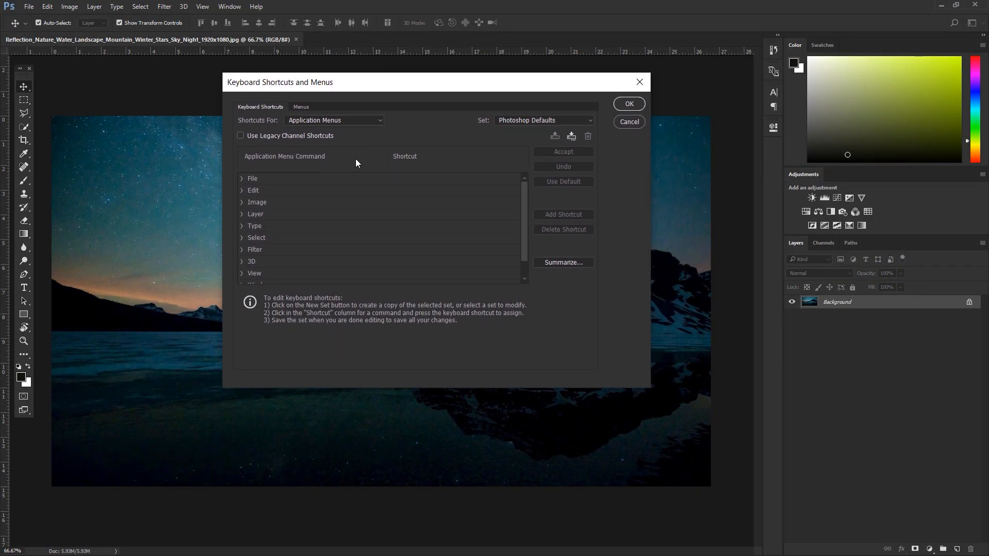
left_click(243, 179)
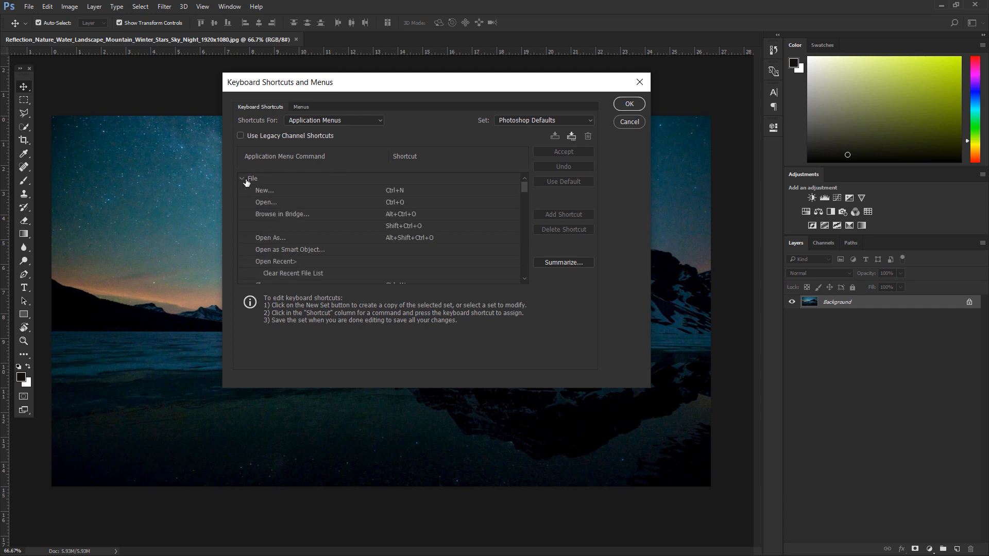
scroll(497, 208, "down", 1)
scroll(496, 207, "up", 1)
scroll(489, 209, "down", 2)
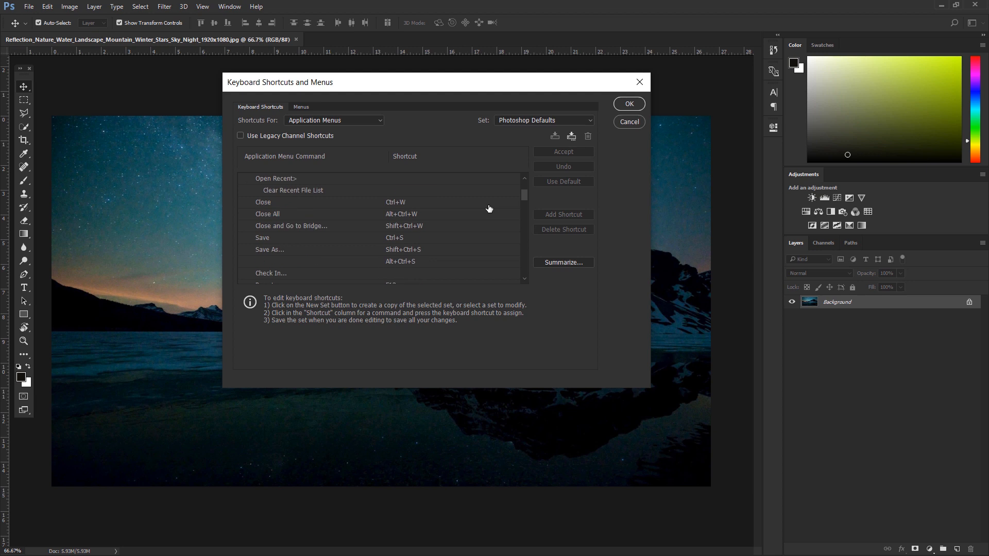
scroll(489, 209, "up", 2)
Step: Open the File > New command's Ctrl+N shortcut field for editing without changing it
left_click(399, 191)
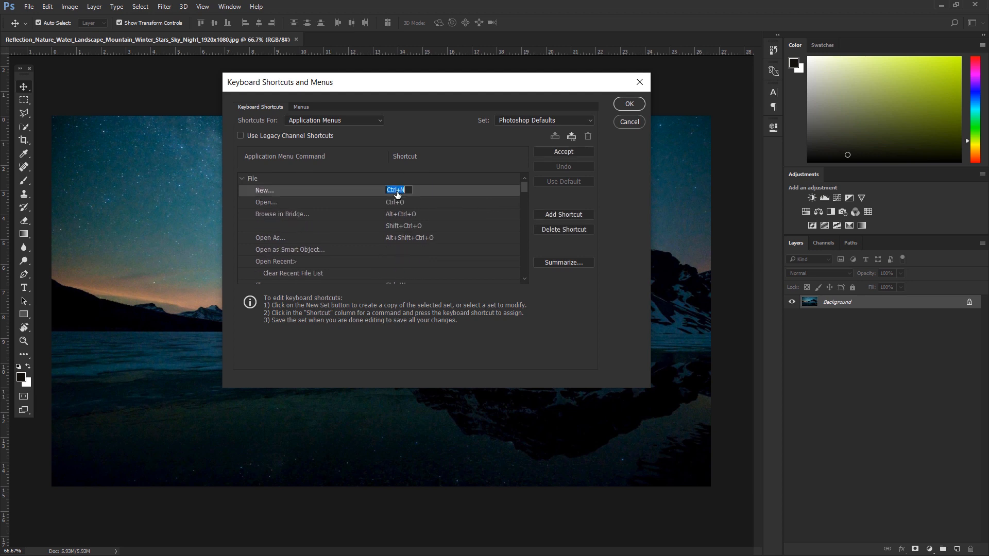
left_click(408, 192)
double_click(412, 190)
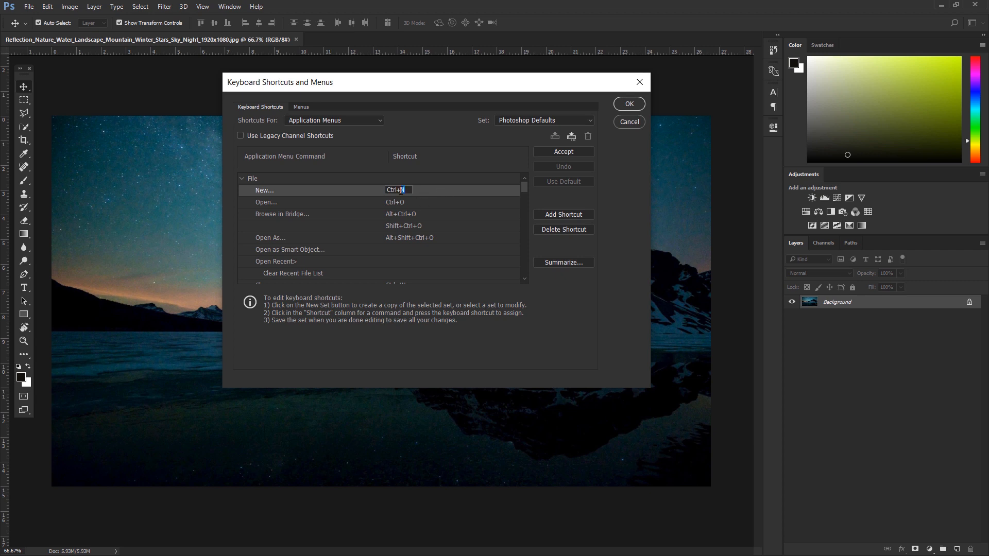
left_click(449, 161)
left_click(403, 192)
left_click(410, 191)
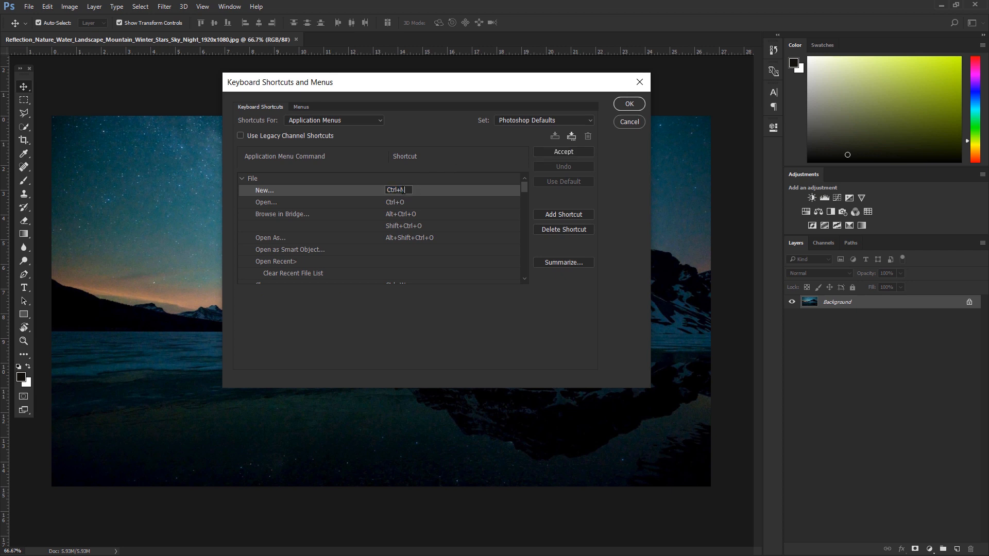
double_click(403, 190)
Step: Collapse the File commands and browse the Edit commands and their shortcuts
left_click(242, 179)
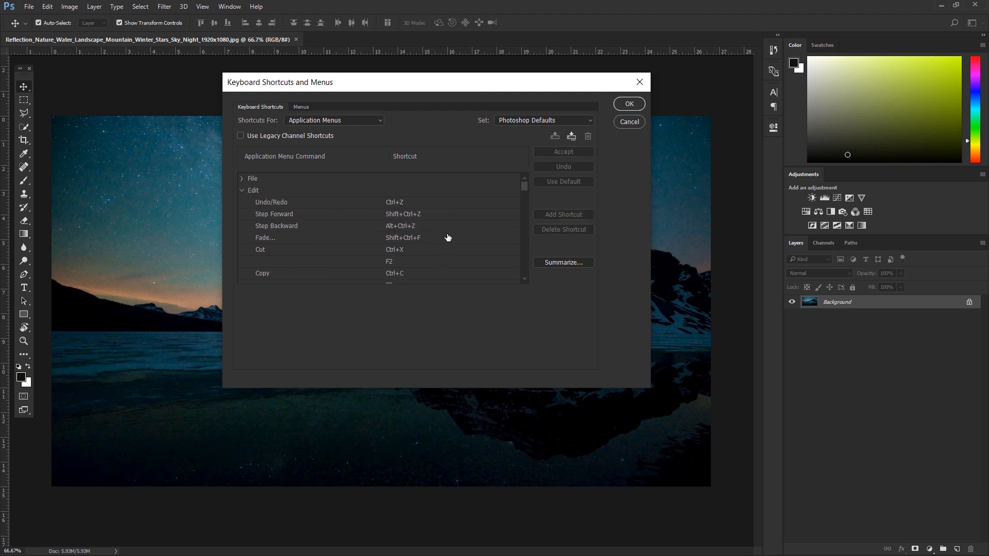
scroll(399, 252, "down", 3)
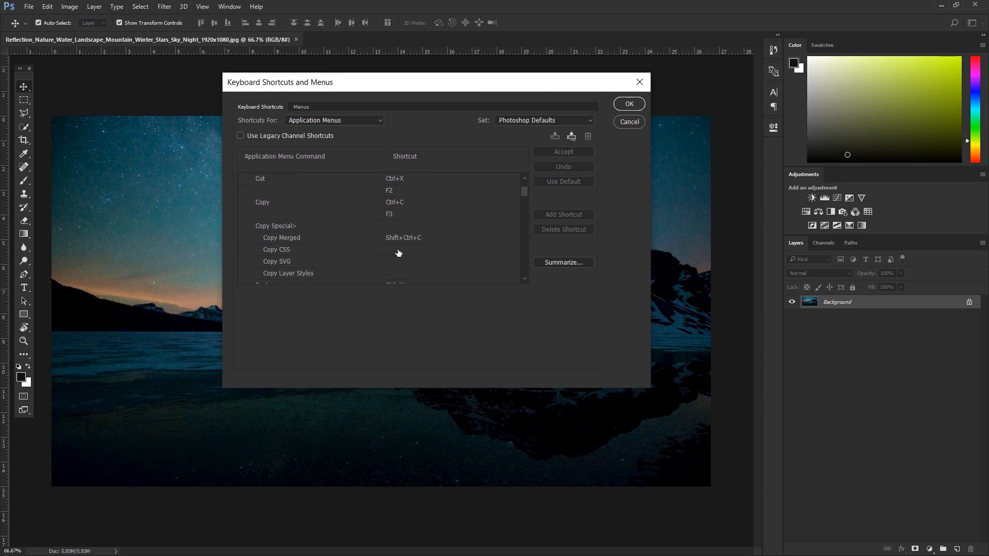
scroll(398, 253, "up", 3)
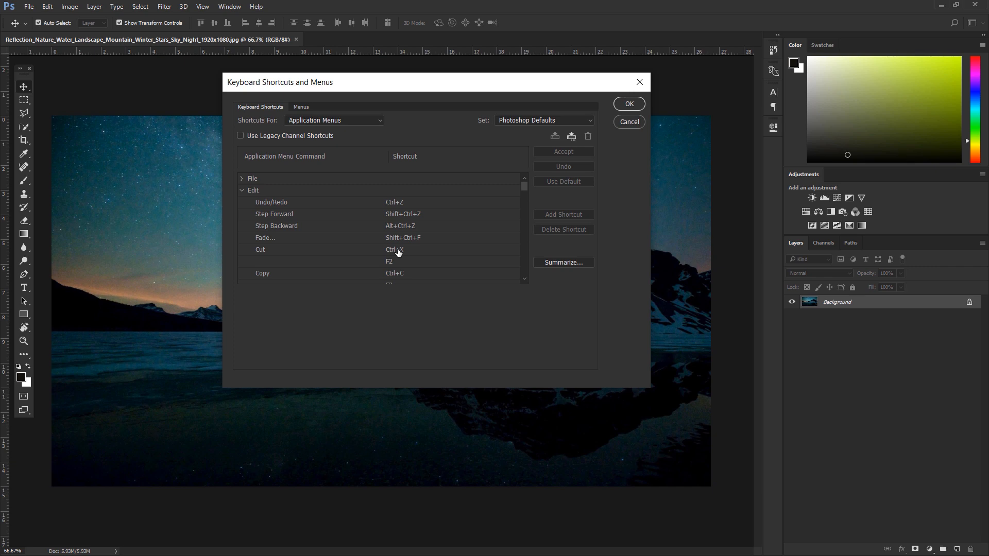
scroll(358, 255, "down", 15)
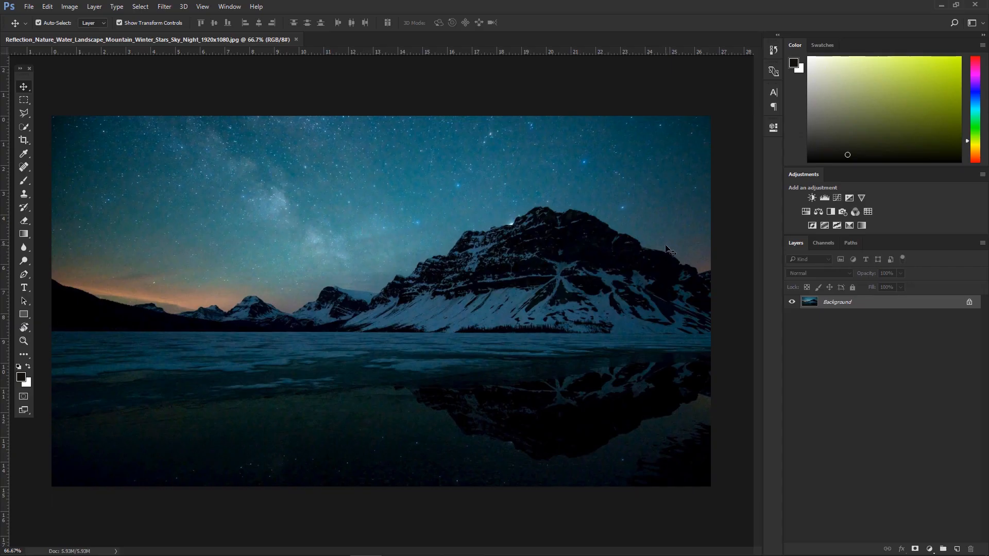
Step: Select the Brush tool and set its size and hardness in the brush preset picker to about 165 px and 72%
left_click(25, 180)
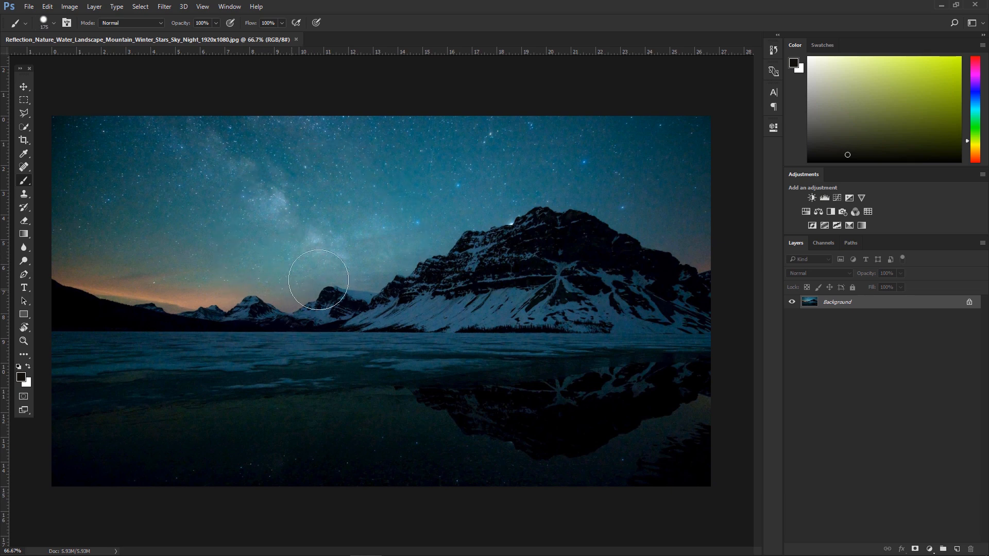
right_click(307, 187)
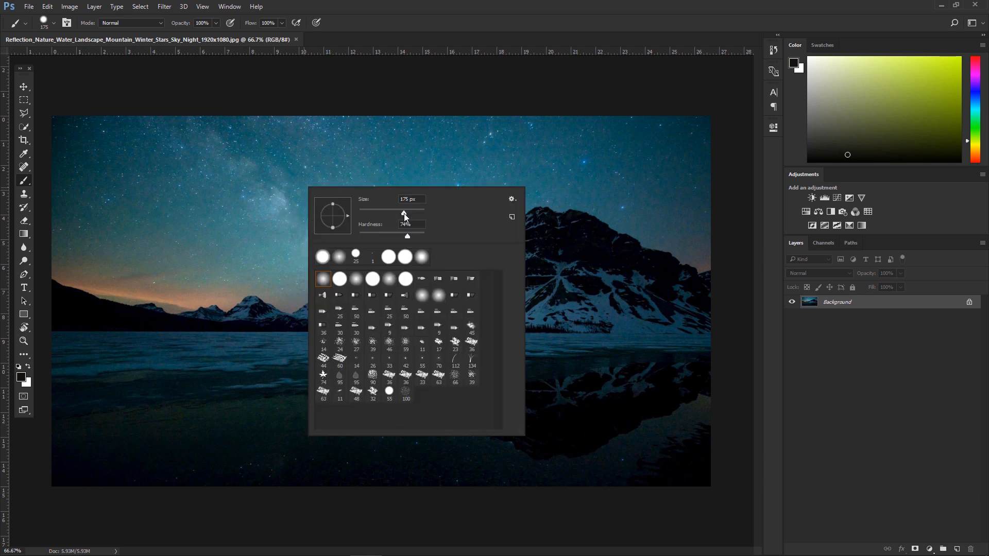
left_click_drag(404, 213, 402, 236)
left_click(55, 20)
left_click(54, 24)
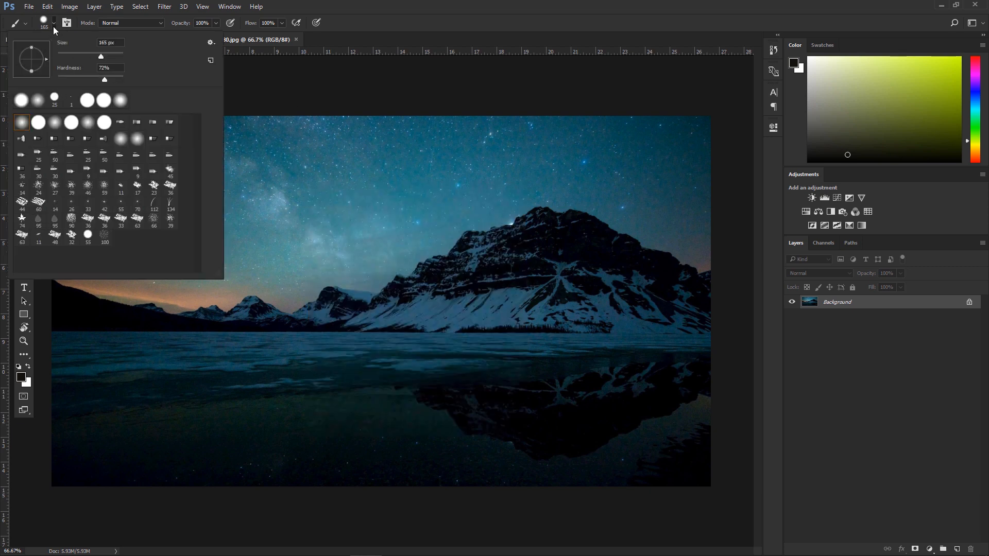
left_click(54, 25)
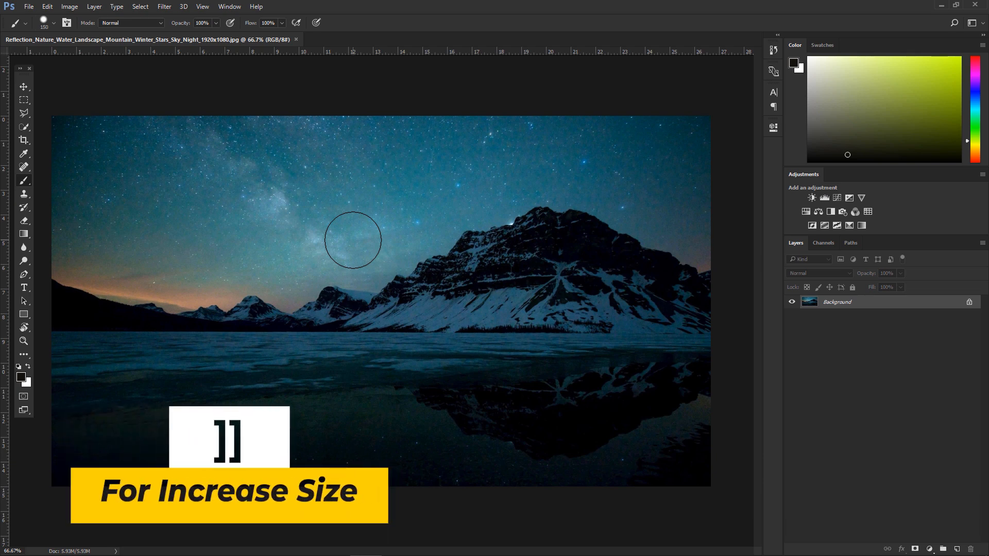
Step: Enlarge the brush once and then shrink it twice with the bracket shortcuts
key("bracketright")
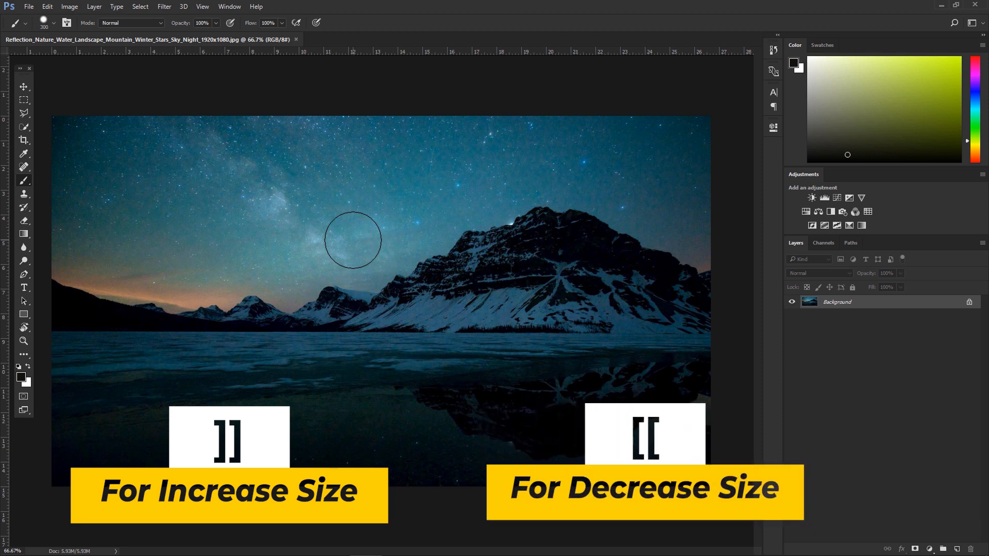
key("bracketleft")
key("bracketleft")
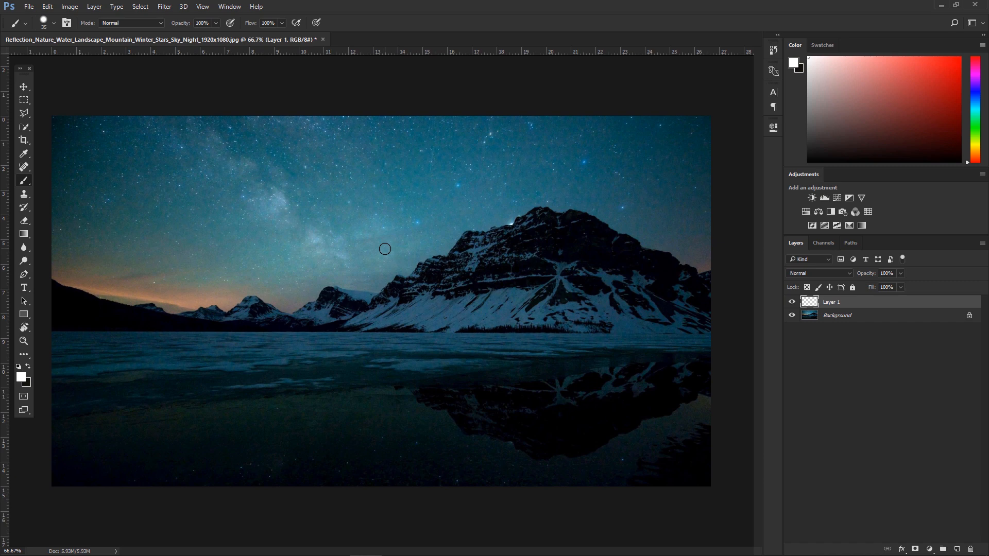
Step: Adjust the brush's diameter and hardness interactively by dragging on the canvas of Layer 1
right_click(418, 256, "alt")
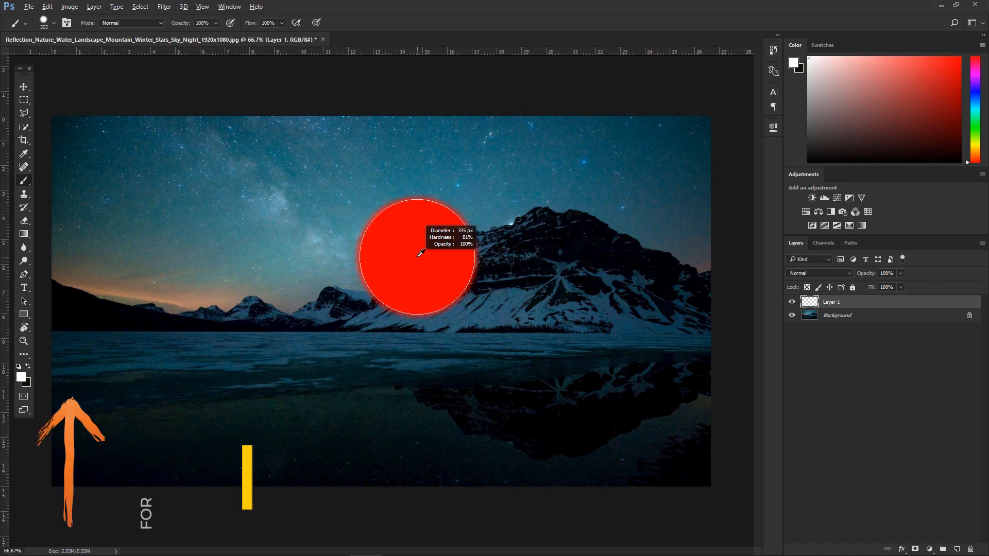
mouse_move(421, 250)
left_mouse_down()
mouse_move(437, 92)
mouse_move(437, 341)
mouse_move(444, 122)
mouse_move(458, 311)
mouse_move(461, 128)
mouse_move(469, 194)
mouse_move(470, 121)
left_mouse_up()
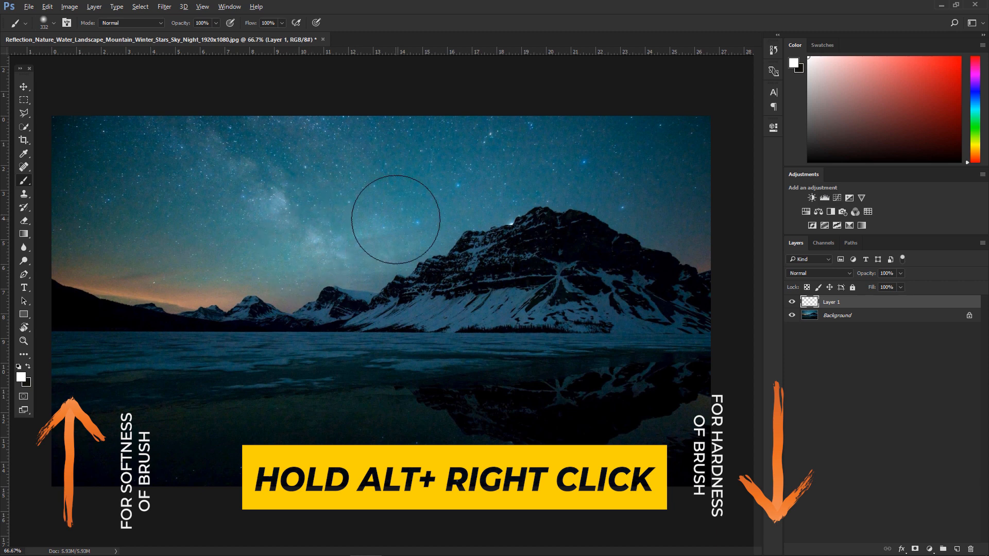
left_click_drag(395, 220, 395, 236)
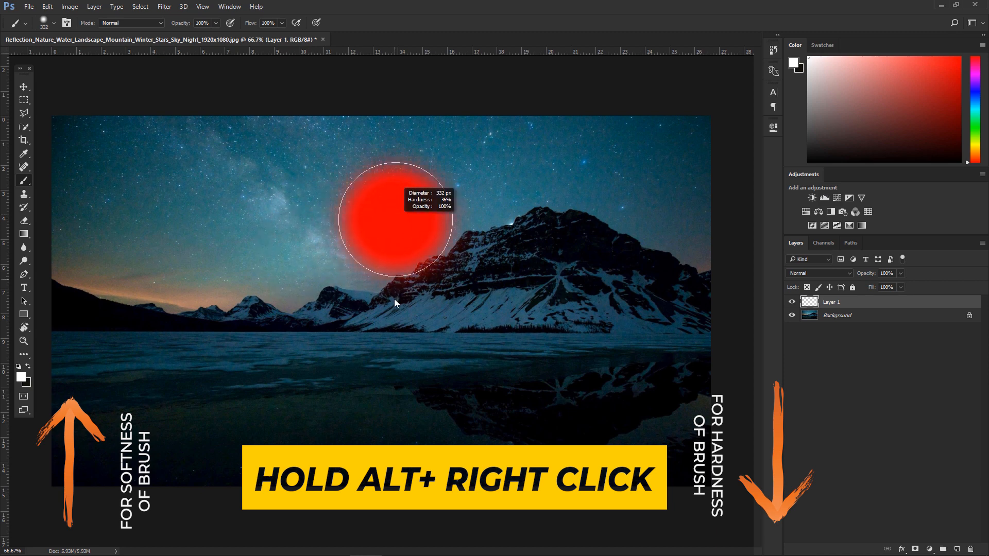
left_click_drag(394, 330, 406, 344)
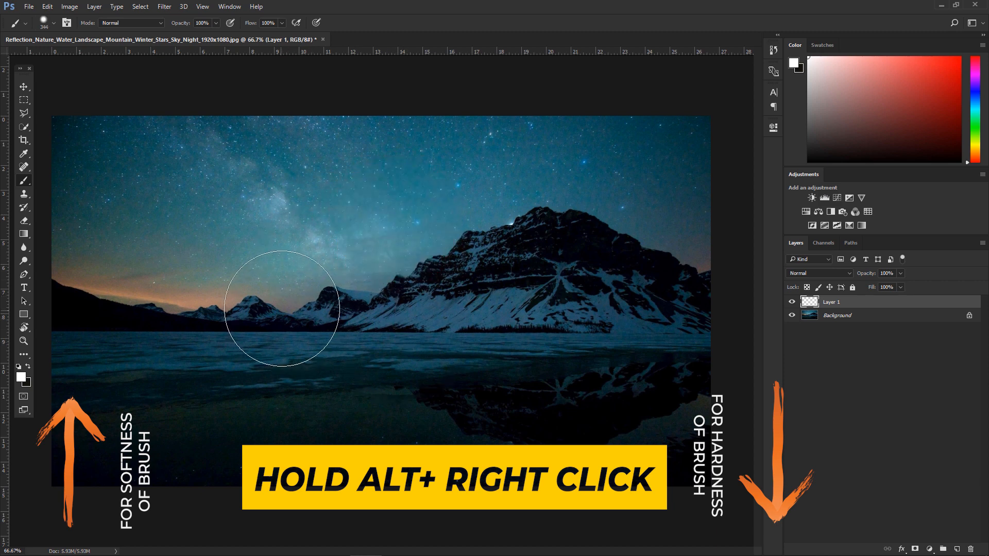
mouse_move(280, 302)
left_mouse_down()
mouse_move(472, 283)
mouse_move(535, 386)
left_mouse_up()
mouse_move(181, 224)
left_mouse_down()
mouse_move(210, 164)
mouse_move(362, 157)
mouse_move(488, 192)
left_mouse_up()
left_click_drag(416, 236, 414, 322)
left_click_drag(158, 385, 194, 421)
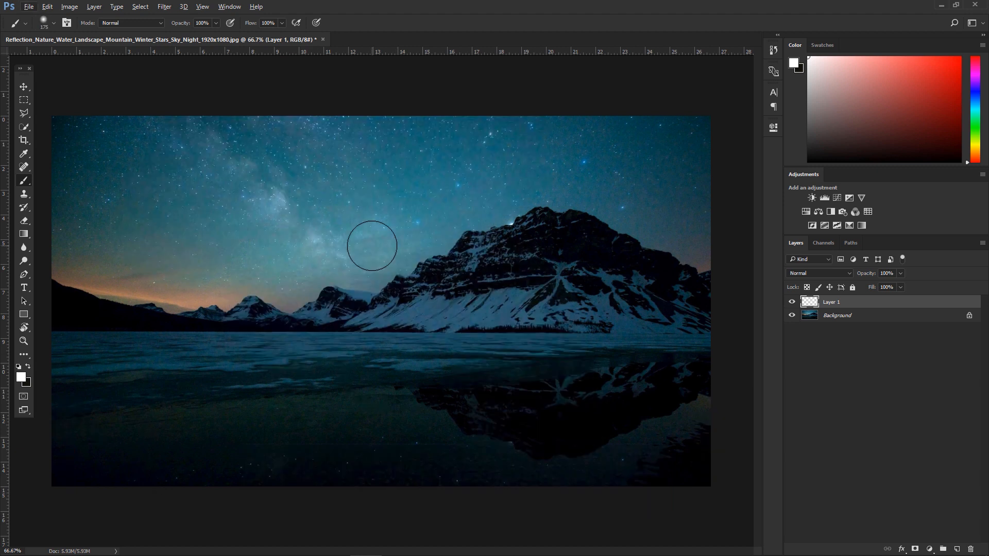
mouse_move(374, 246)
left_mouse_down()
mouse_move(480, 248)
mouse_move(296, 258)
mouse_move(363, 259)
mouse_move(334, 257)
left_mouse_up()
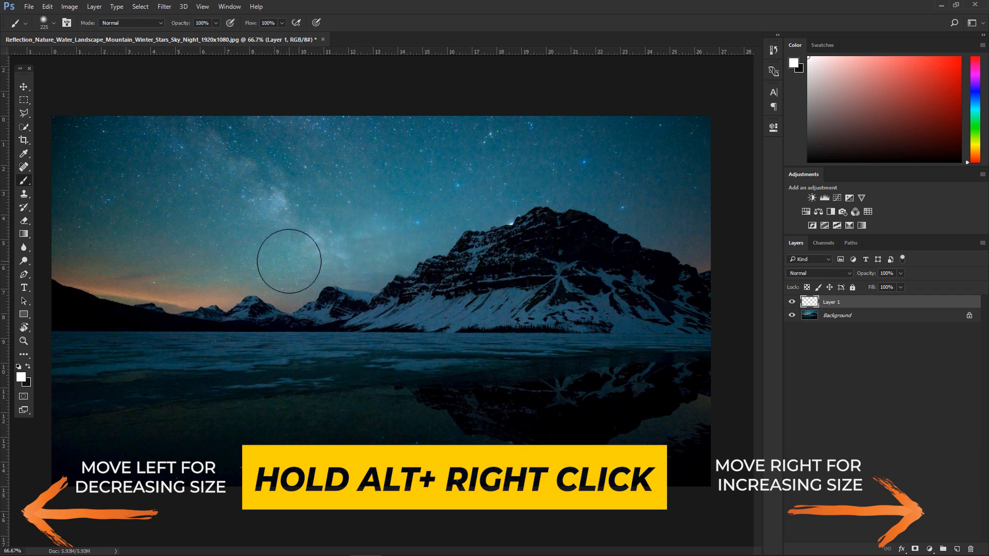
Step: Paint white strokes across the sky and mountains on Layer 1, resizing the brush between strokes
mouse_move(230, 227)
left_mouse_down()
mouse_move(366, 187)
mouse_move(420, 192)
left_mouse_up()
left_click_drag(490, 269, 453, 275)
mouse_move(329, 313)
left_mouse_down()
mouse_move(453, 304)
mouse_move(518, 327)
left_mouse_up()
mouse_move(447, 343)
left_mouse_down()
mouse_move(497, 349)
mouse_move(463, 344)
left_mouse_up()
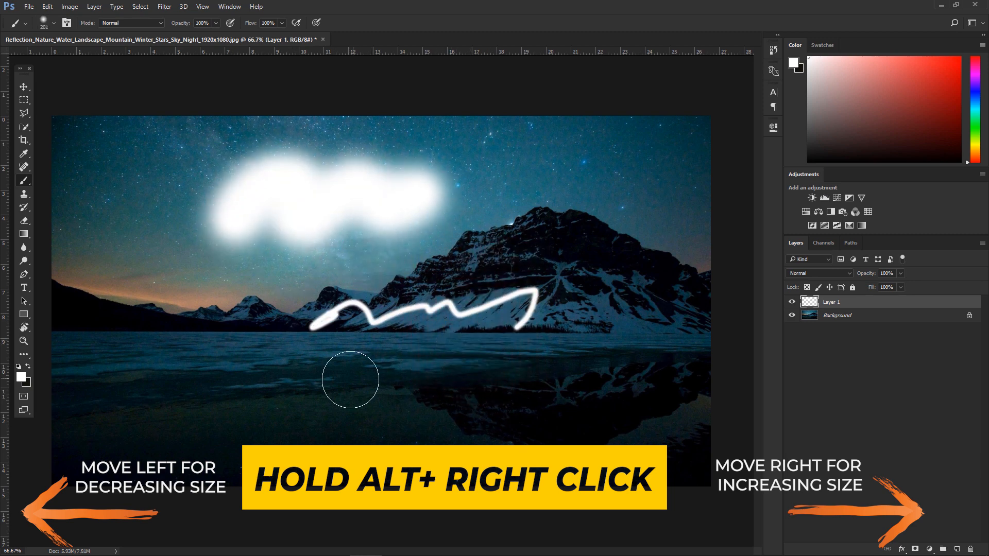
left_click_drag(356, 379, 471, 372)
left_click_drag(554, 360, 555, 416)
left_click_drag(564, 202, 598, 263)
mouse_move(211, 380)
left_mouse_down()
mouse_move(176, 347)
mouse_move(252, 294)
mouse_move(413, 267)
left_mouse_up()
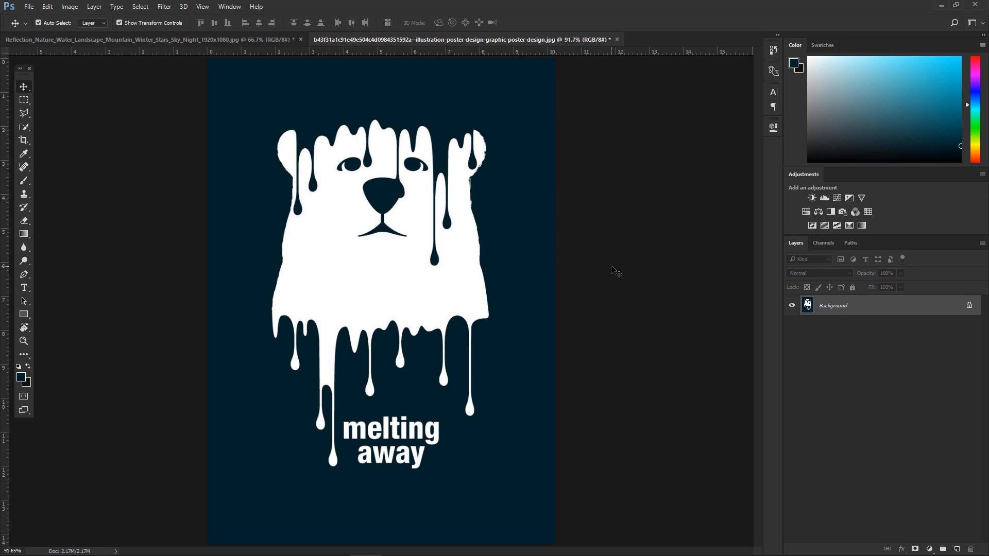
Step: Rotate the polar bear poster's canvas view to 45° with the Rotate View tool
key("ctrl+minus")
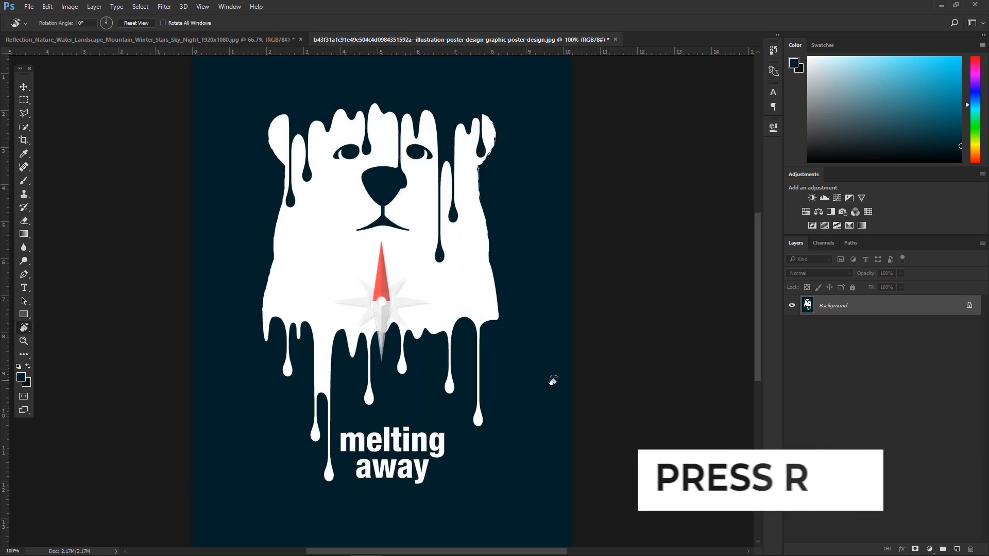
left_click_drag(553, 381, 424, 323)
left_click_drag(85, 24, 1, 18)
type("45")
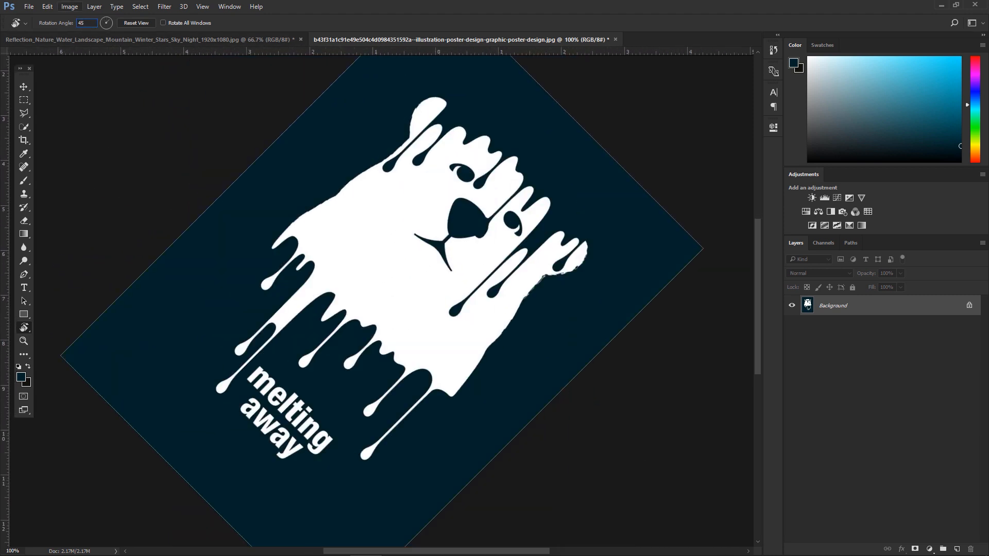
Step: Set the view rotation angle to 90°, then rotate the view freely to about 160°
key("BackSpace")
key("BackSpace")
type("90")
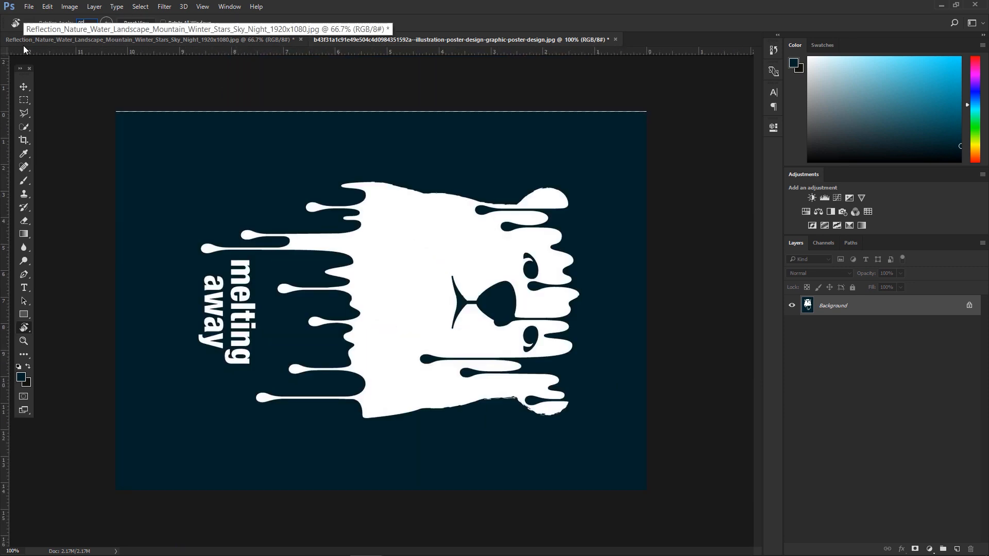
key("Return")
left_click_drag(633, 315, 351, 412)
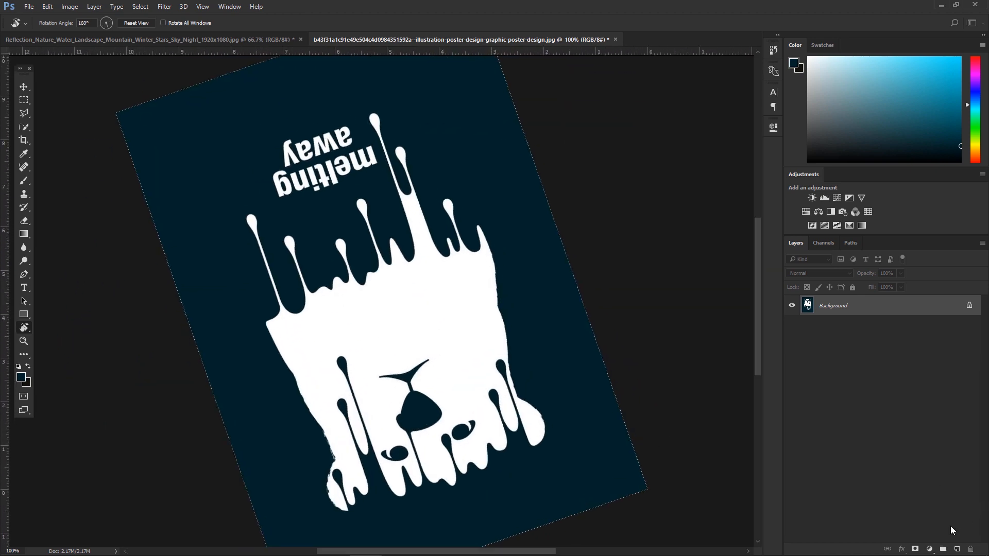
Step: Add a new layer, switch to a white brush, and paint a hard drip along the bear's edge
left_click(956, 549)
left_click(23, 181)
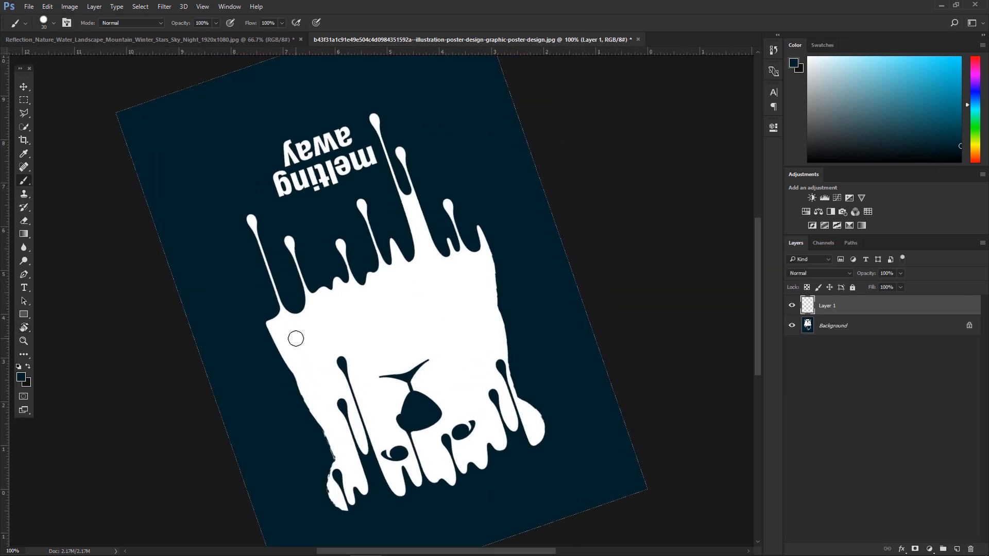
right_click(241, 257)
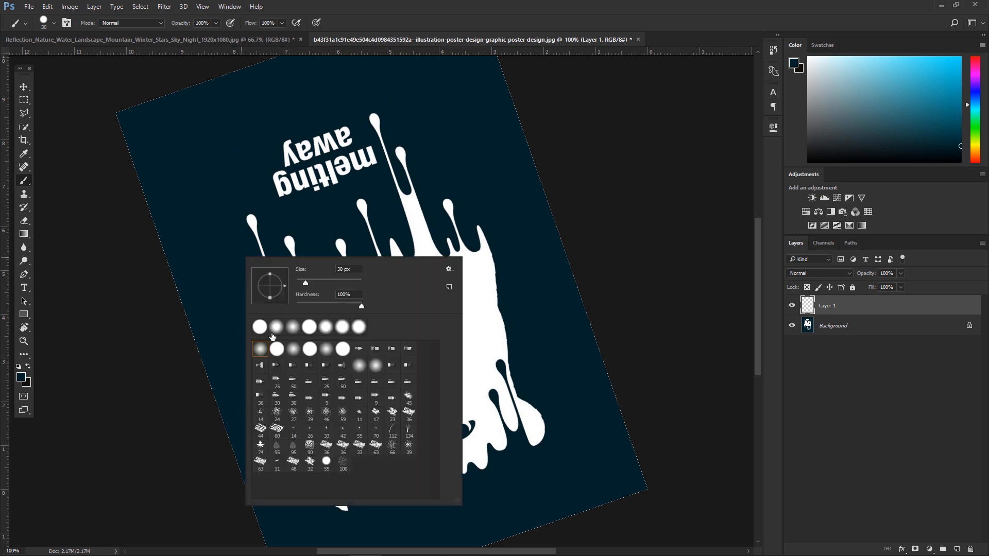
left_click(18, 373)
key("d")
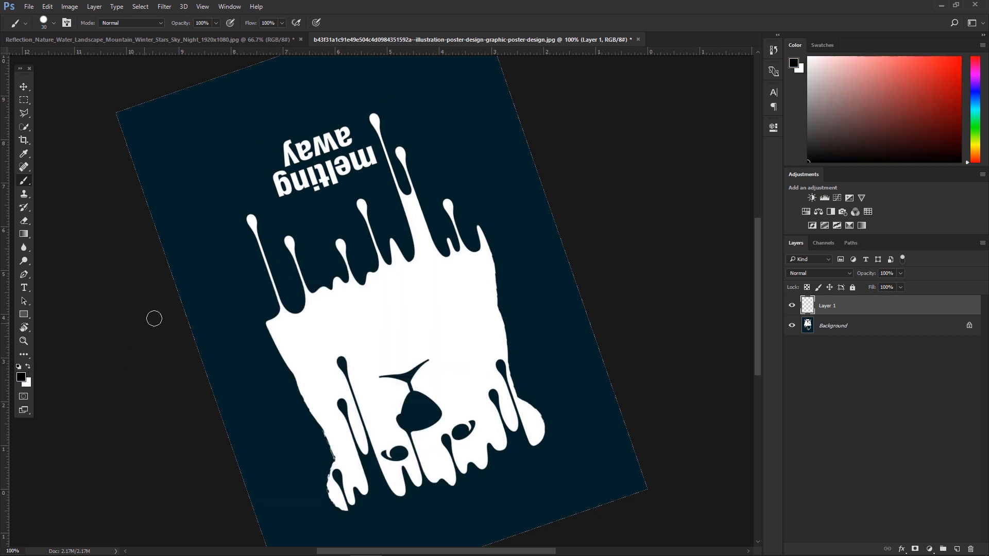
key("x")
left_click_drag(256, 305, 241, 245)
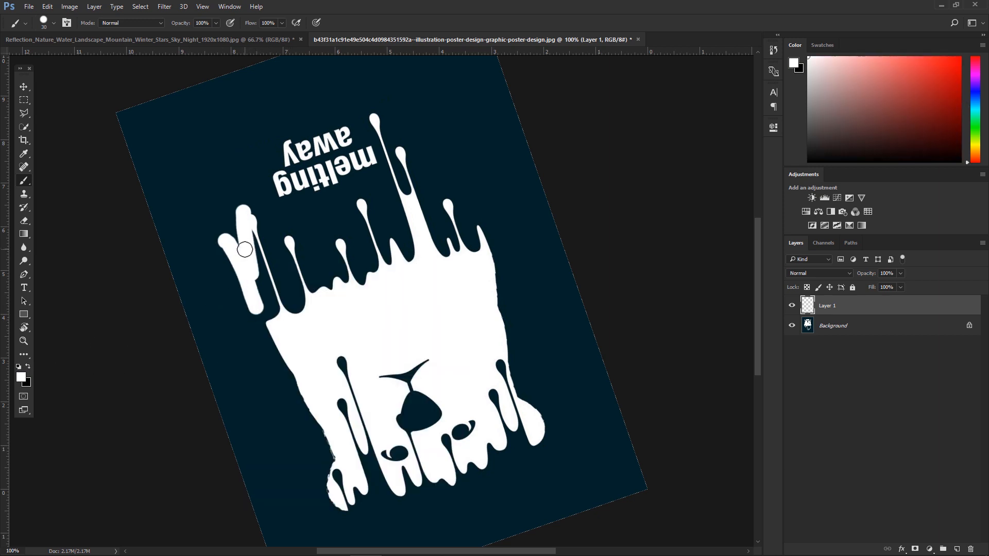
Step: Soften the brush and paint several blurred white drips extending the bear's melting streaks
right_click(313, 234, "alt")
mouse_move(316, 245)
left_mouse_down()
mouse_move(310, 163)
mouse_move(336, 12)
left_mouse_up()
left_click_drag(341, 265, 335, 219)
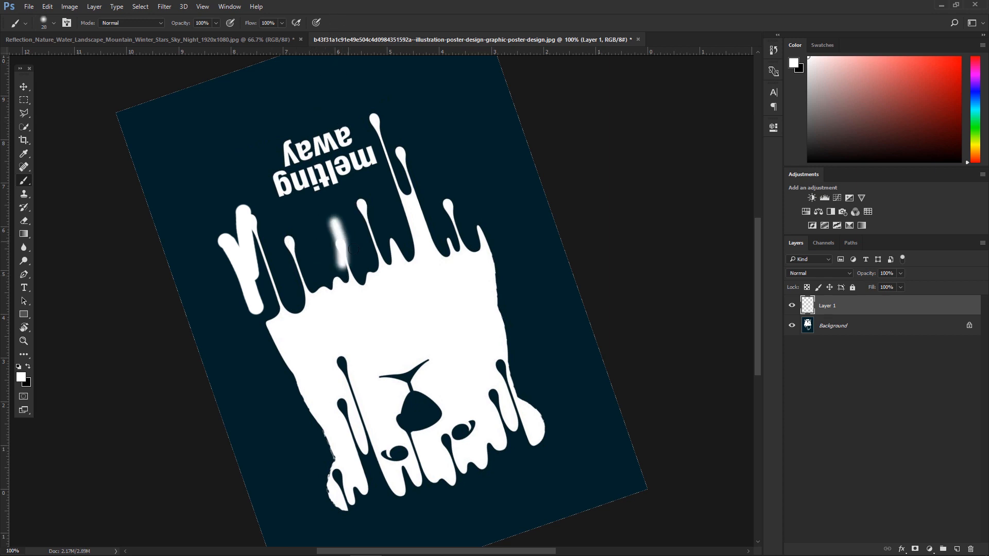
left_click_drag(372, 250, 364, 194)
left_click_drag(424, 214, 412, 166)
left_click_drag(468, 209, 494, 210)
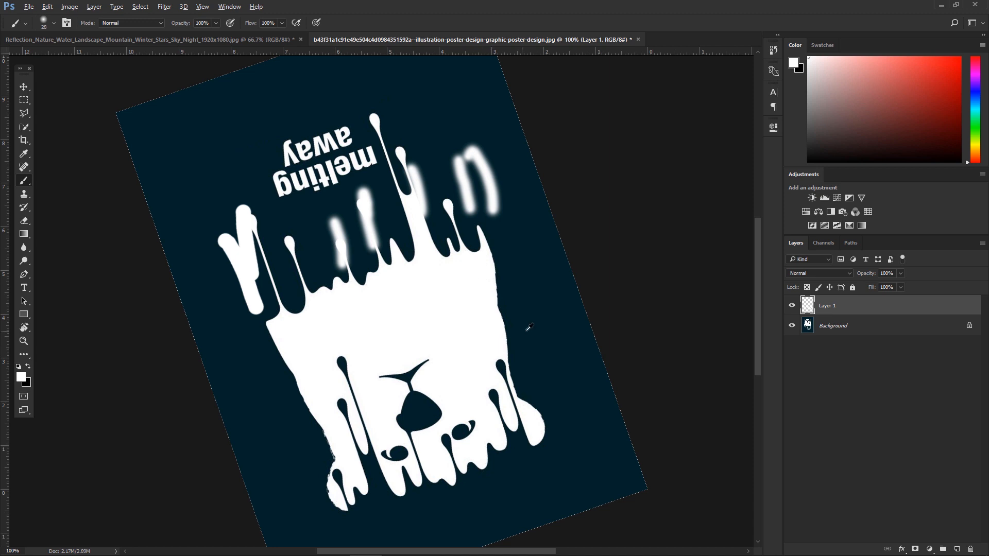
Step: Rotate the canvas view to about -149° with the Rotate View tool
key("r")
left_click_drag(536, 331, 430, 385)
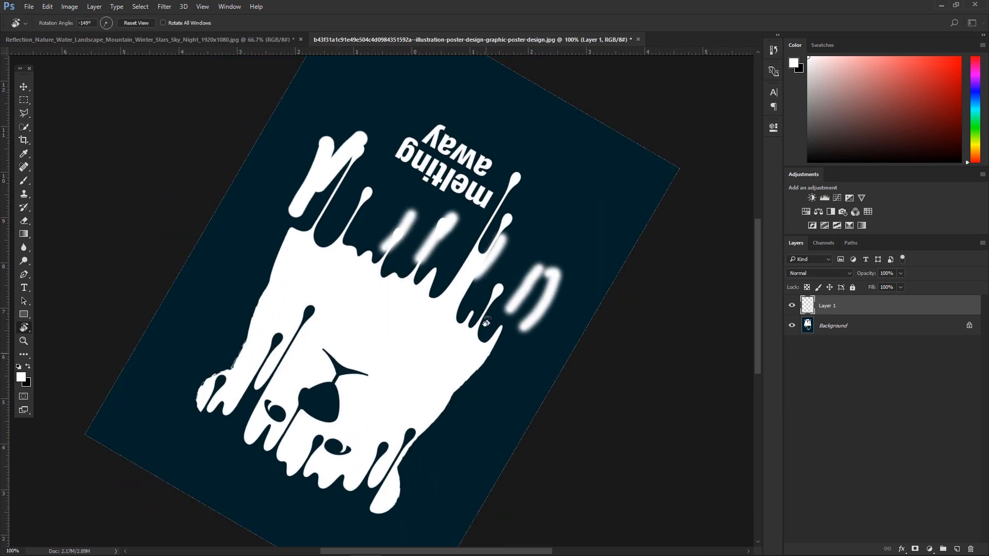
Step: Rotate the canvas view freely to about 66°, then reset the view rotation
left_click_drag(275, 223, 298, 199)
left_click_drag(471, 149, 232, 418)
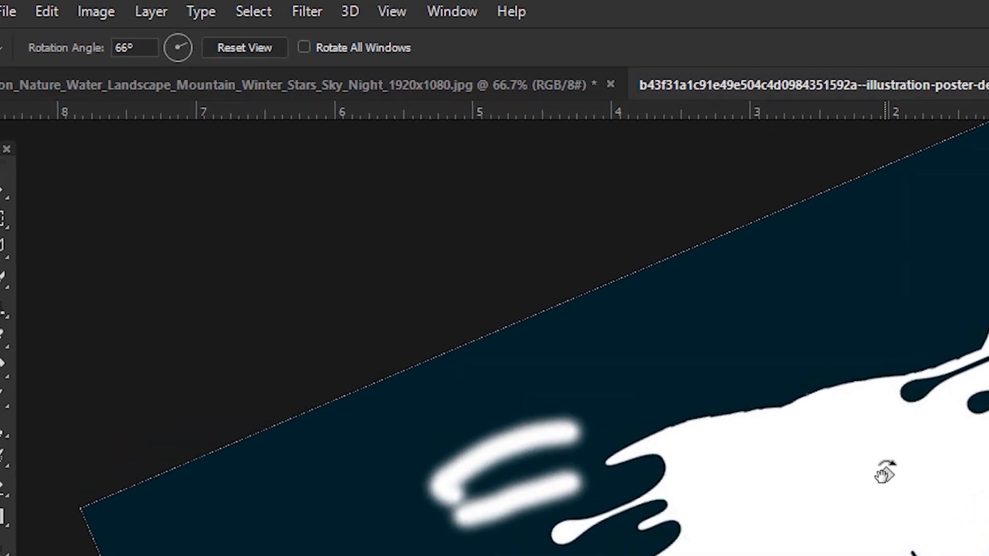
left_click(330, 71)
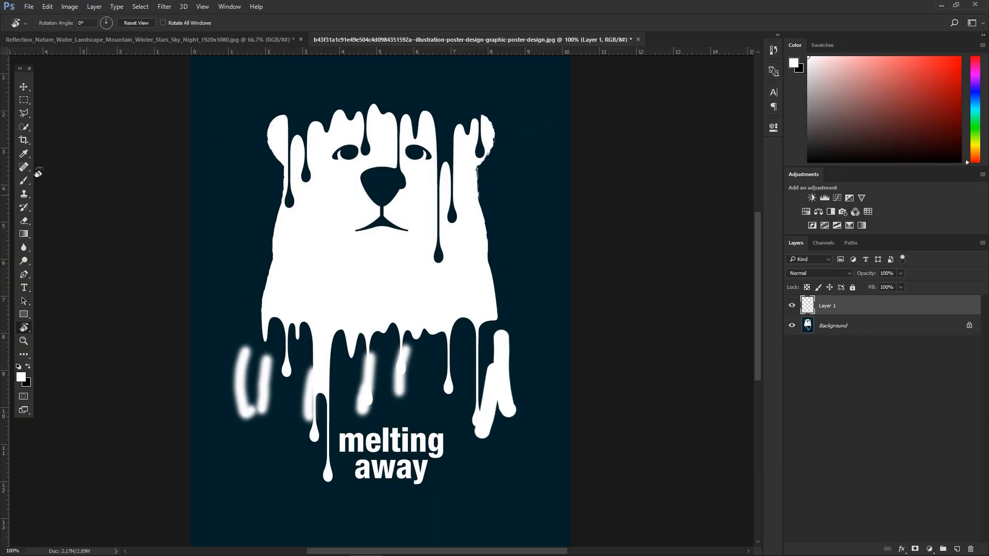
Step: Switch to the Move tool and delete Layer 1 by dragging it to the trash
key("v")
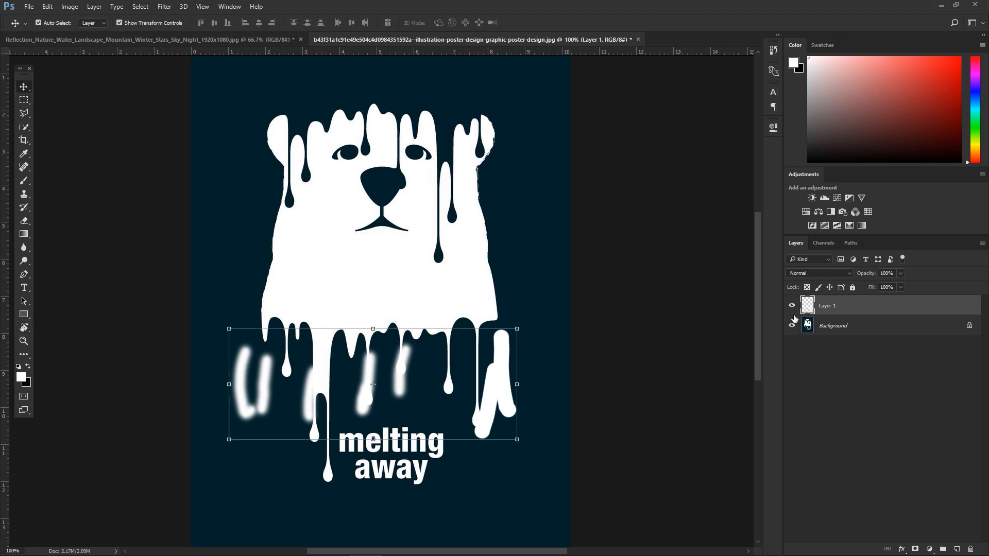
mouse_move(861, 312)
left_mouse_down()
mouse_move(943, 531)
mouse_move(970, 549)
left_mouse_up()
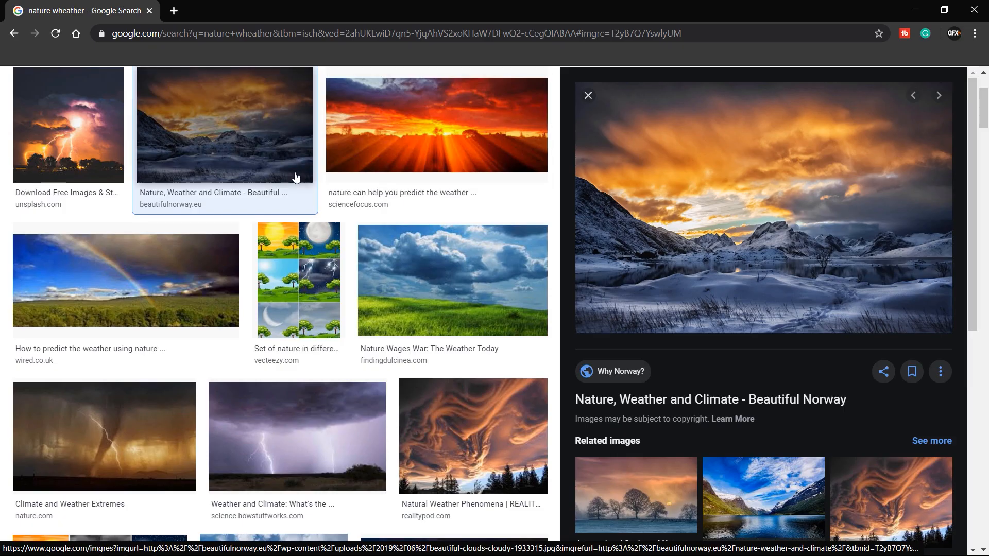
Step: In the browser's image results for nature weather, open the Norway mountain sunset image in a new tab
scroll(651, 242, "up", 3)
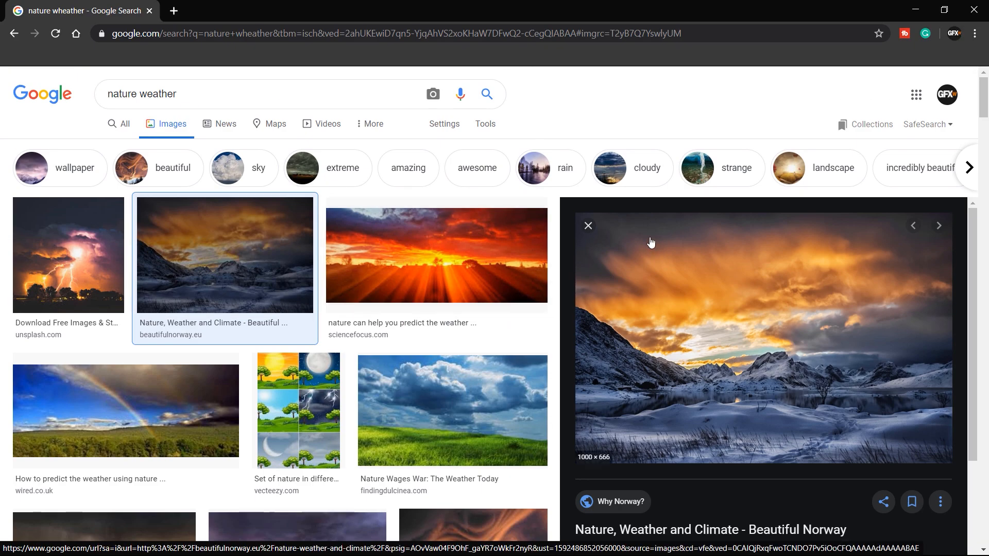
scroll(650, 242, "down", 3)
scroll(668, 274, "up", 3)
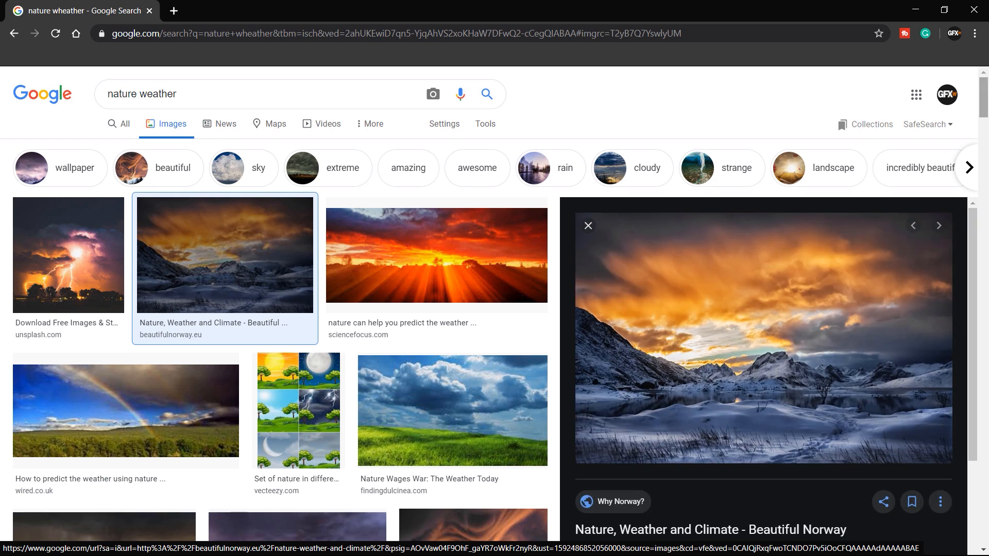
scroll(801, 206, "down", 2)
right_click(801, 160)
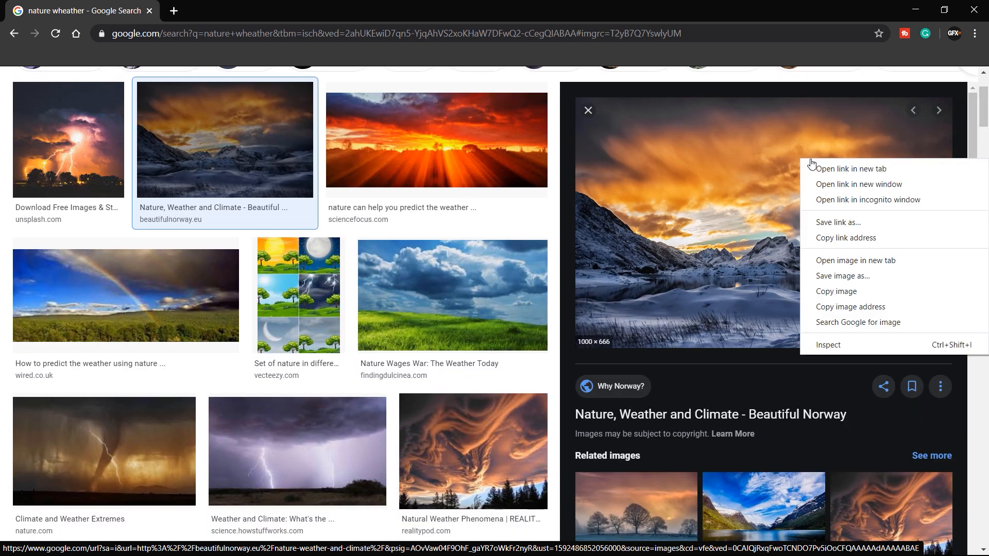
left_click(885, 263)
left_click(237, 9)
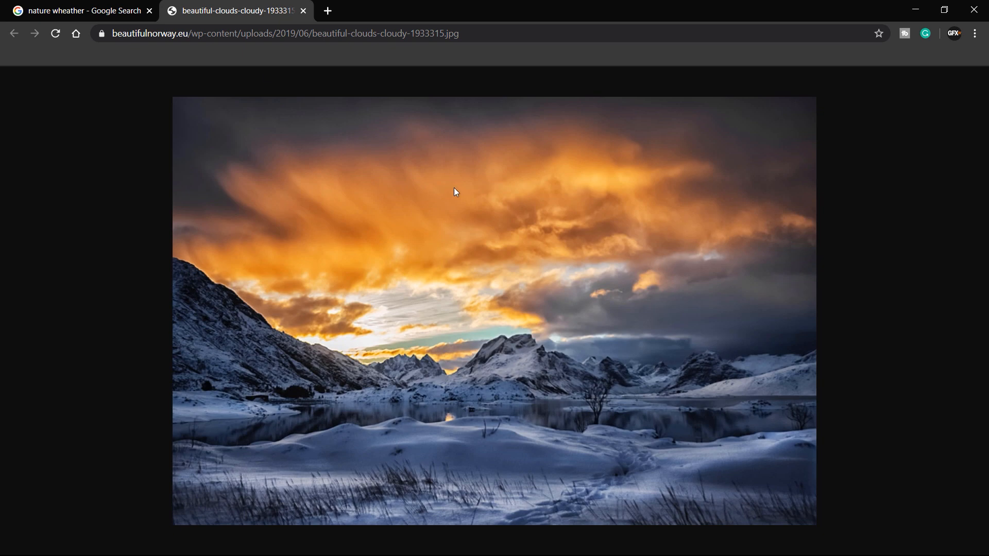
Step: Save the image to the Pictures folder as beautiful-clouds-cloudy-1933315
right_click(455, 189)
left_click(545, 215)
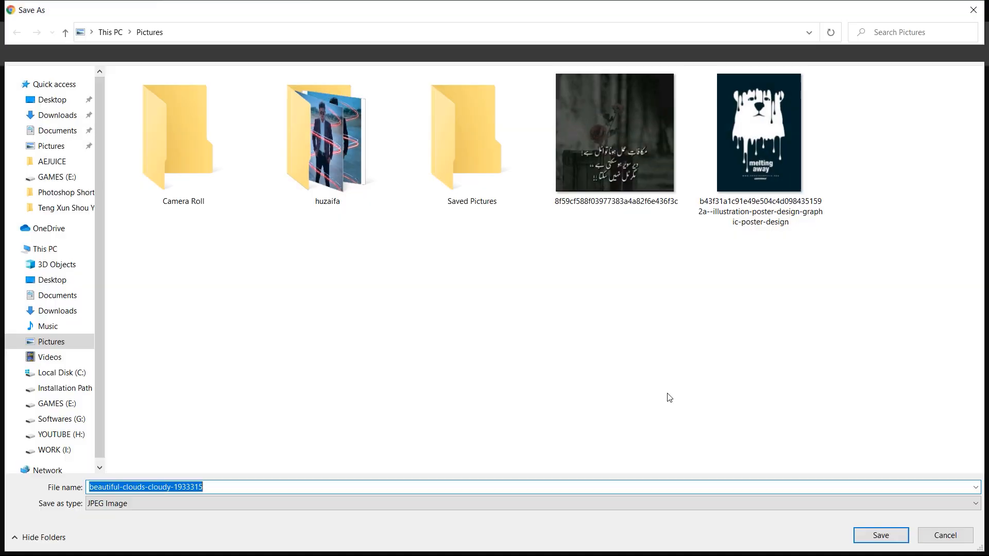
left_click(881, 536)
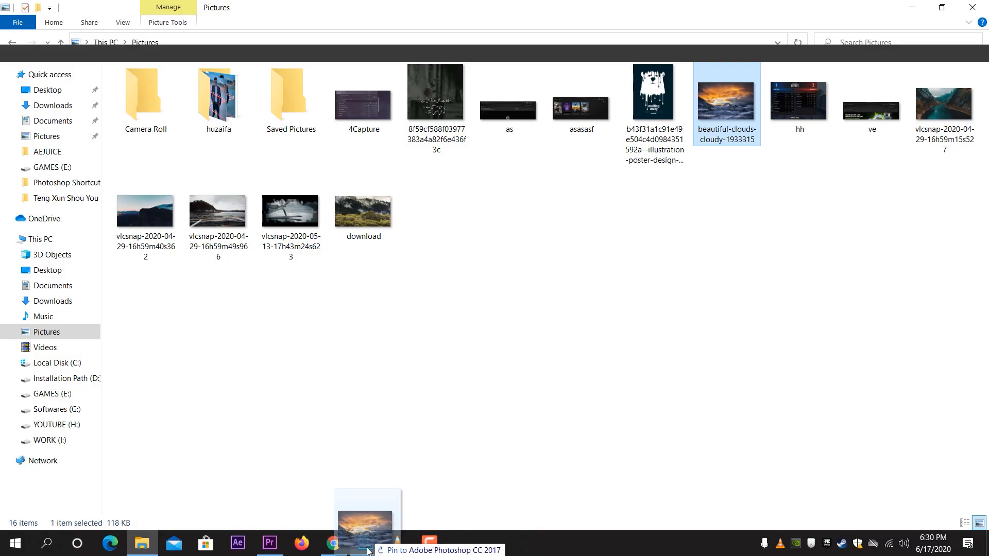
Step: Drag the downloaded image into the cityscape document, enlarge and reposition it, and commit the placement
left_click_drag(365, 543, 387, 290)
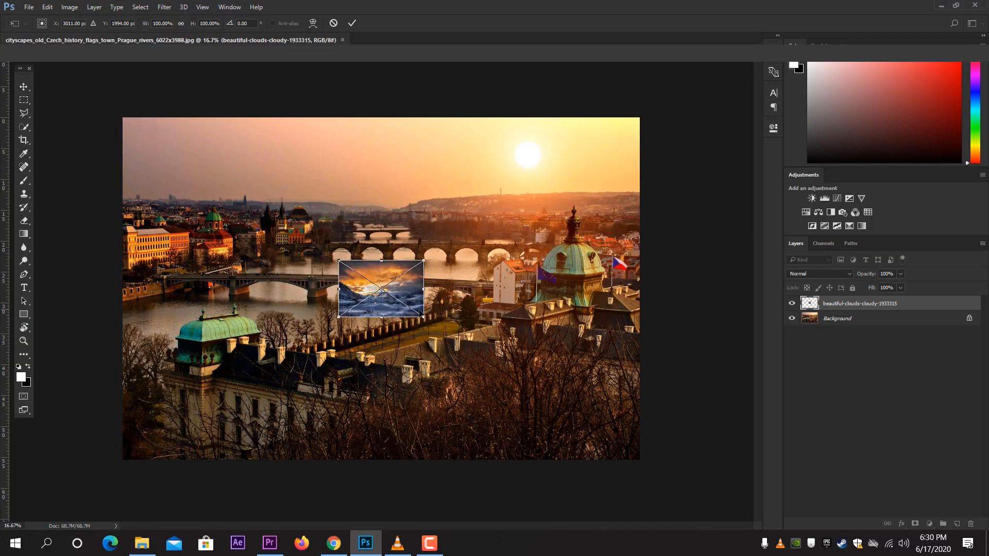
left_click_drag(427, 318, 614, 419)
left_click_drag(477, 342, 382, 280)
key("Return")
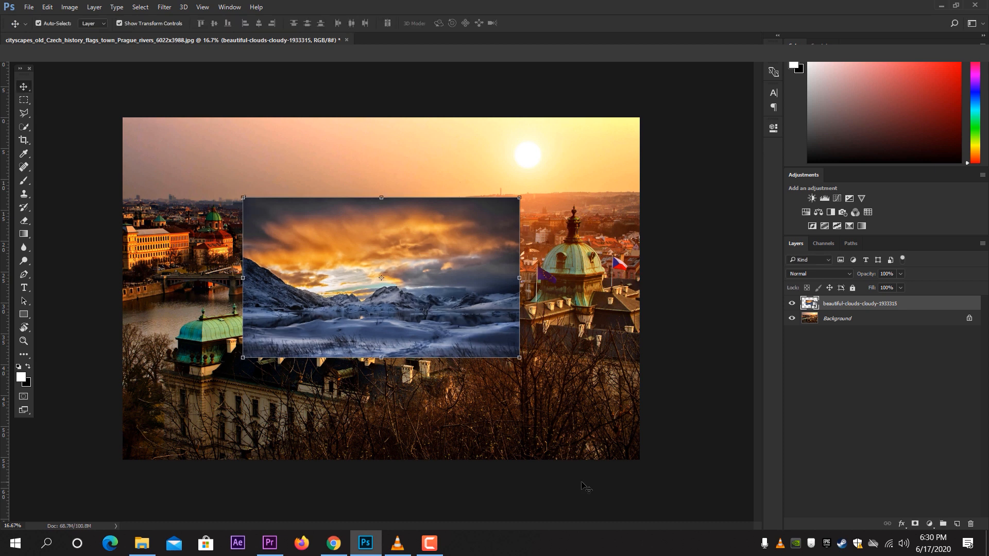
left_click(586, 487)
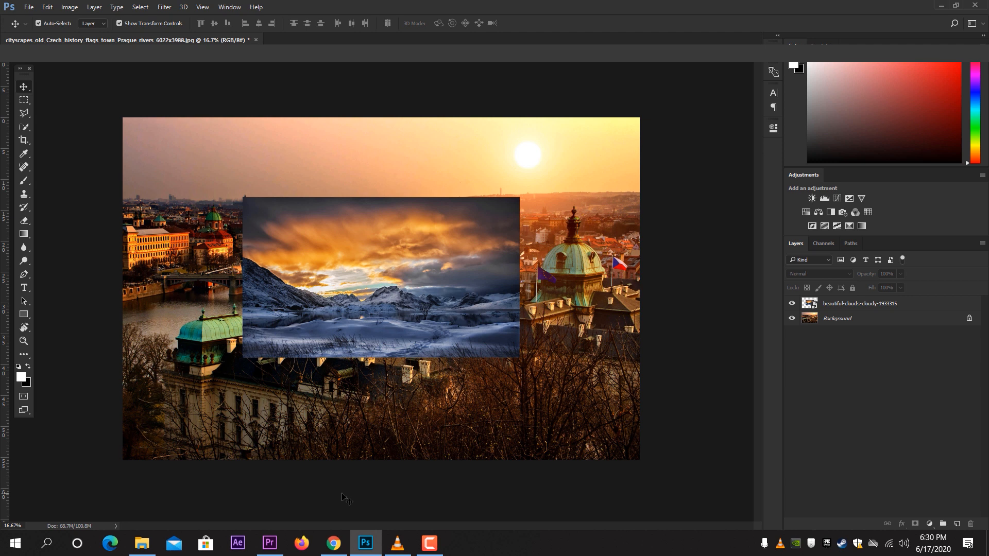
Step: Copy the misty forest image from the browser search results and return to Photoshop
key("alt+Tab")
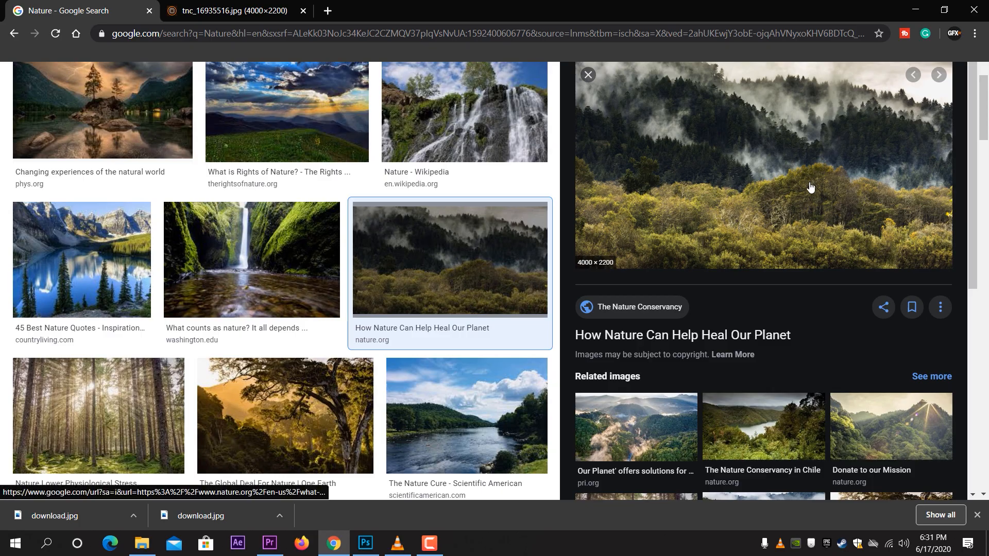
right_click(857, 146)
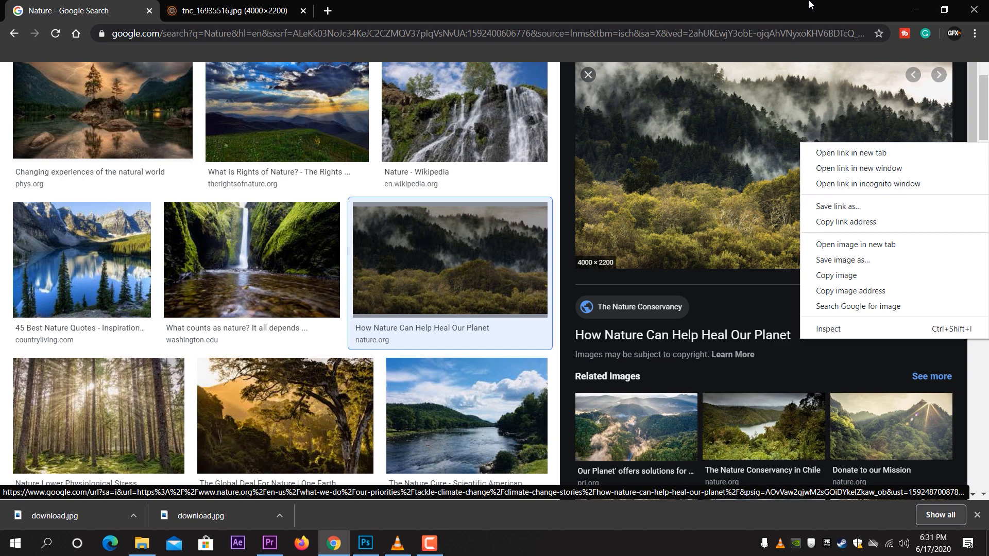
right_click(812, 138)
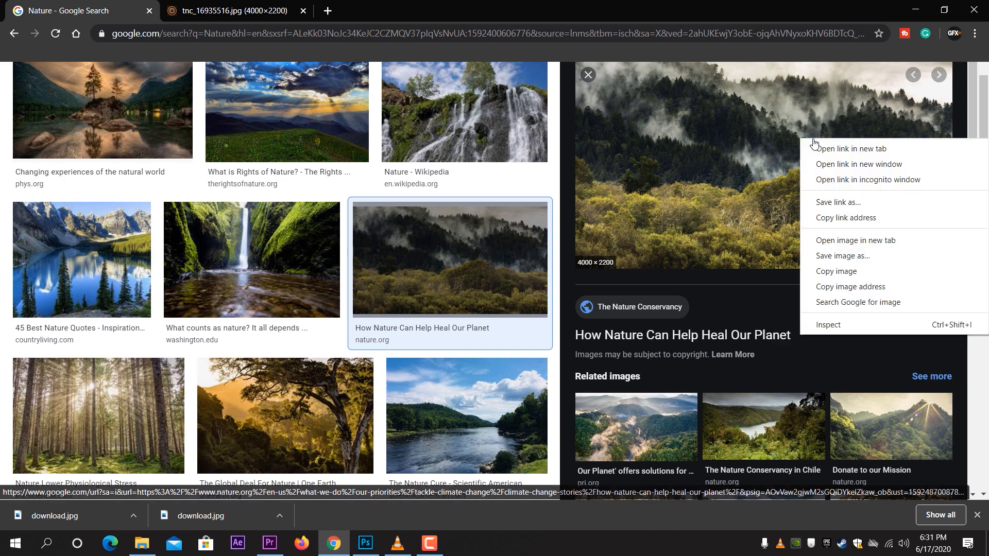
left_click(858, 271)
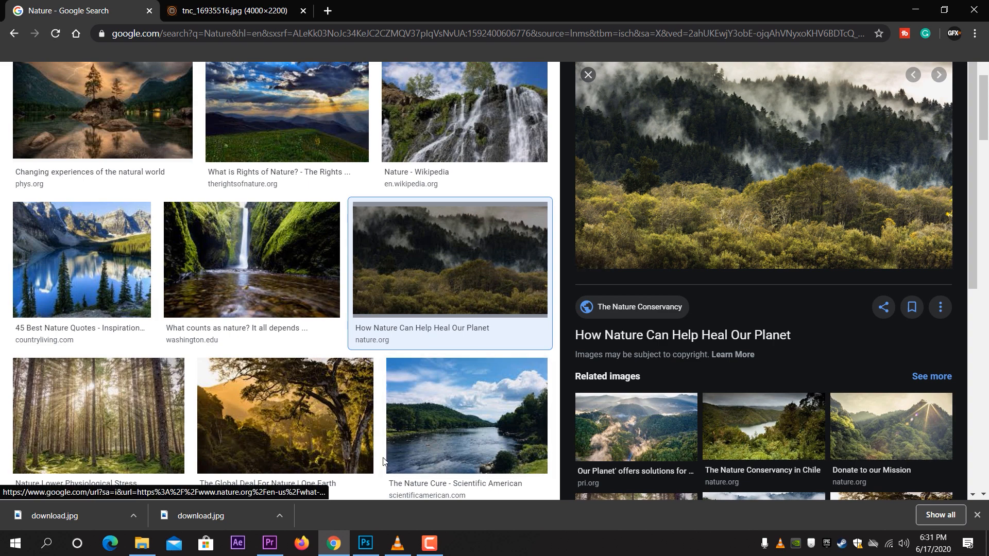
left_click(366, 543)
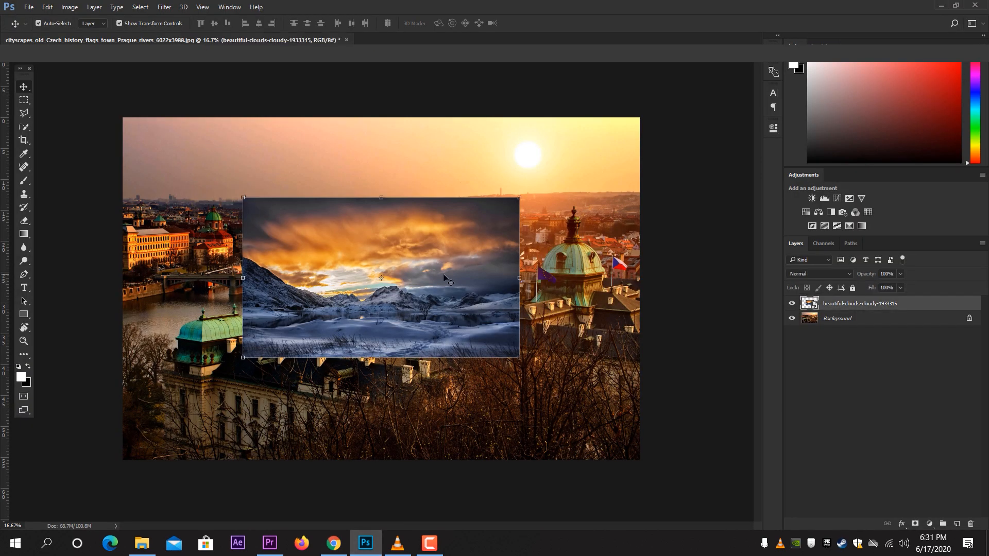
Step: Undo the placed clouds layer, then paste the copied forest image, scale it up and reposition it
key("ctrl+z")
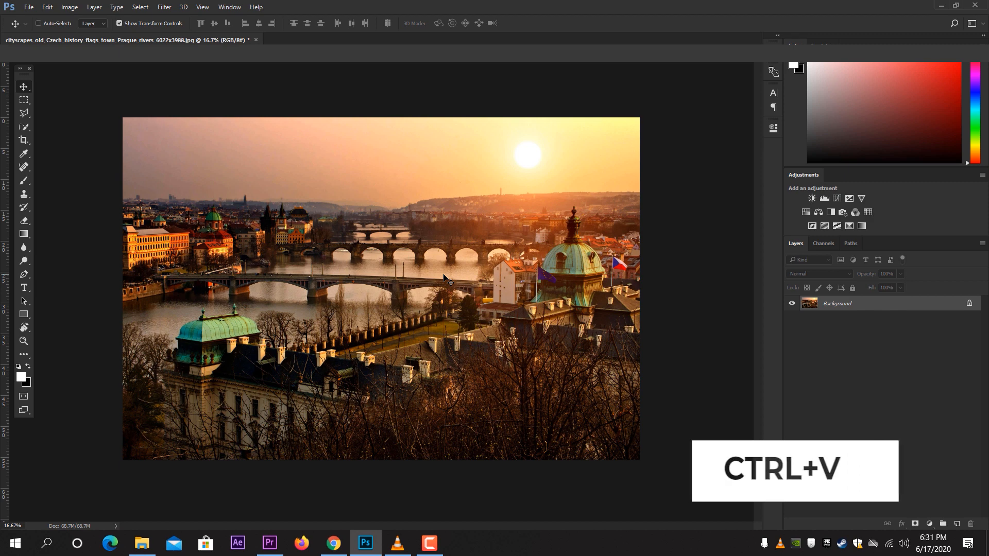
key("ctrl+v")
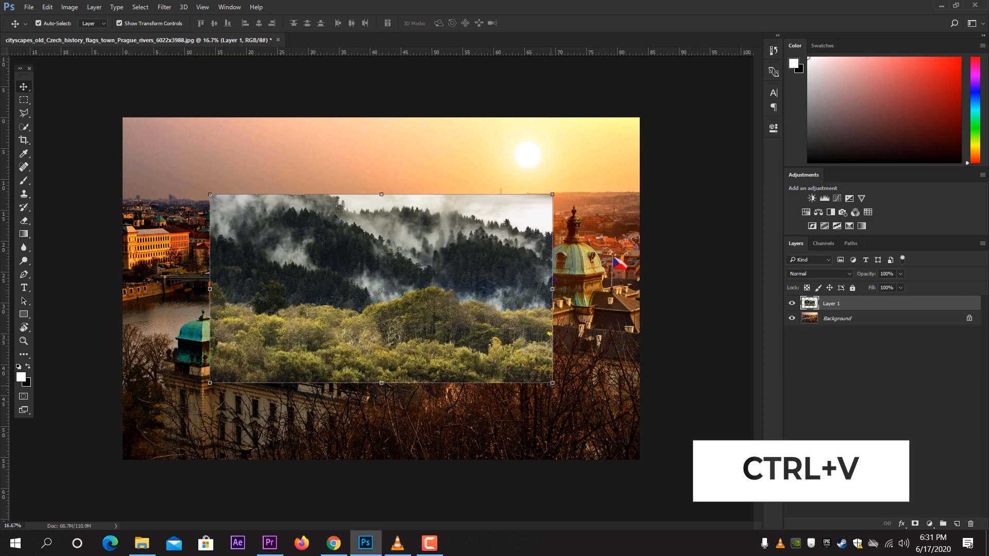
left_click_drag(553, 383, 618, 419)
left_click_drag(505, 350, 475, 328)
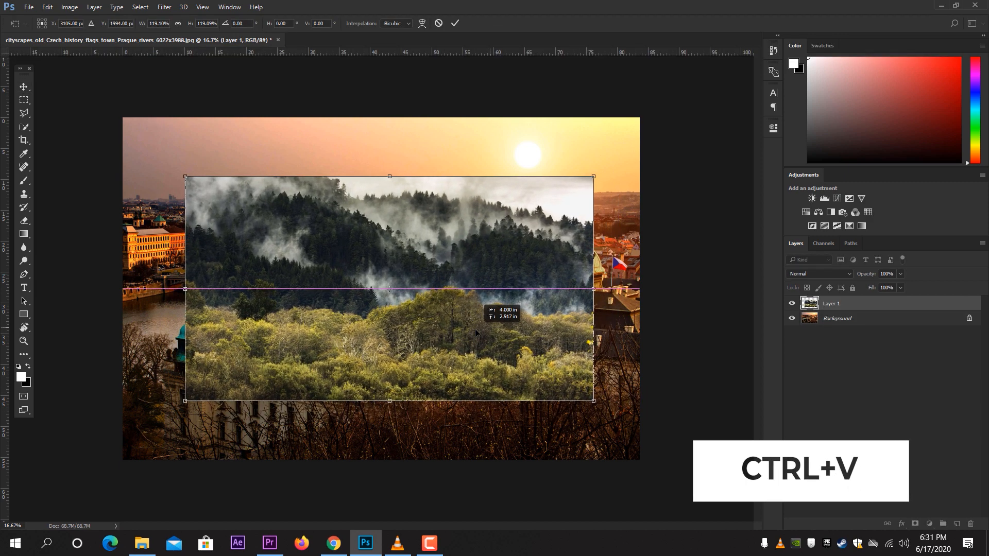
left_click(455, 23)
Step: Zoom in and toggle the forest layer's visibility off and back on
key("ctrl+plus")
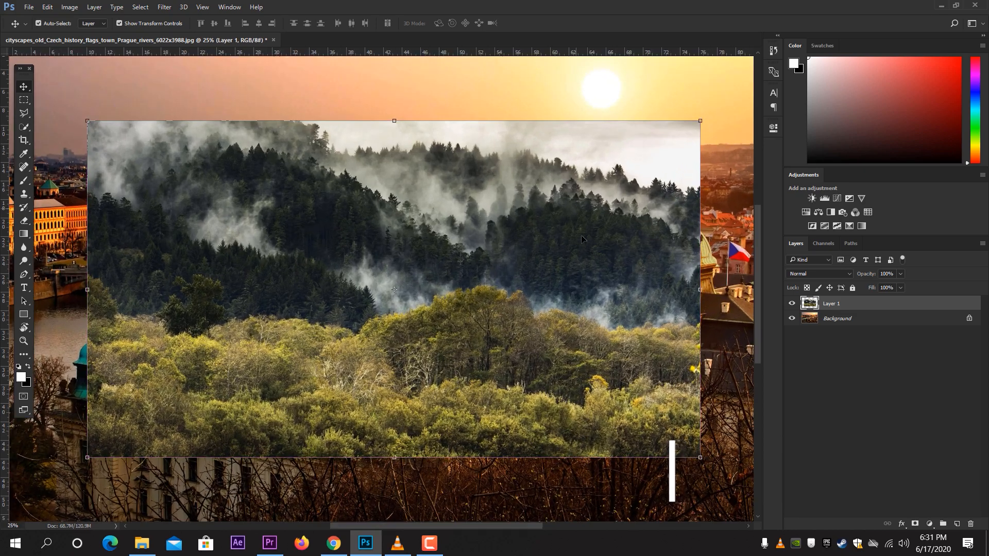
left_click(792, 304)
left_click(792, 303)
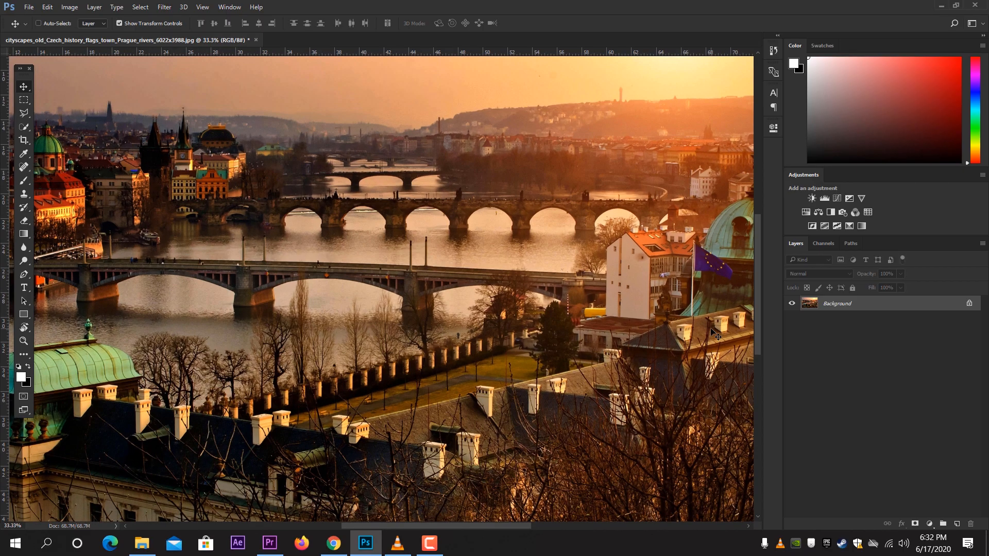
Step: Select the Brush, enlarge it, and paint a white wavy stroke across the bridges
key("ctrl+minus")
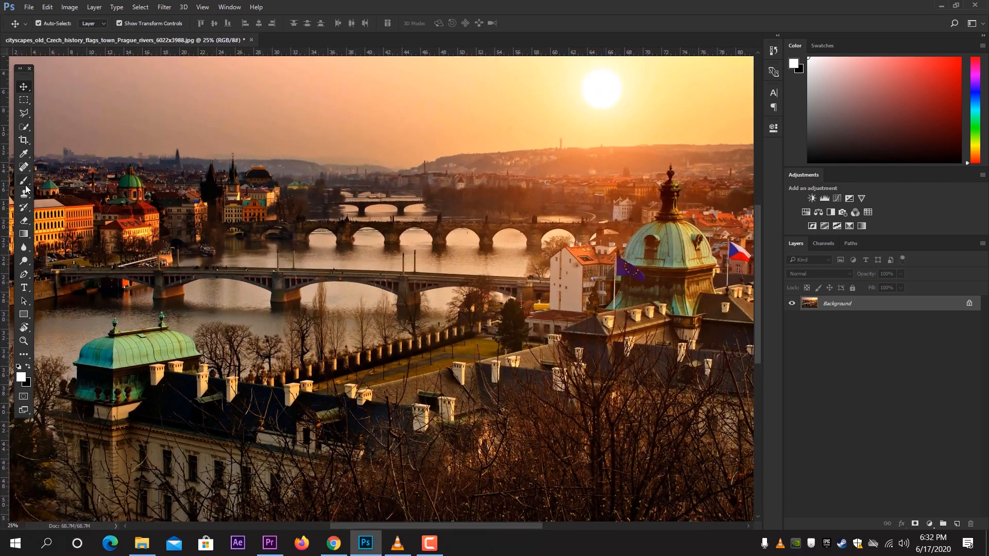
left_click(24, 182)
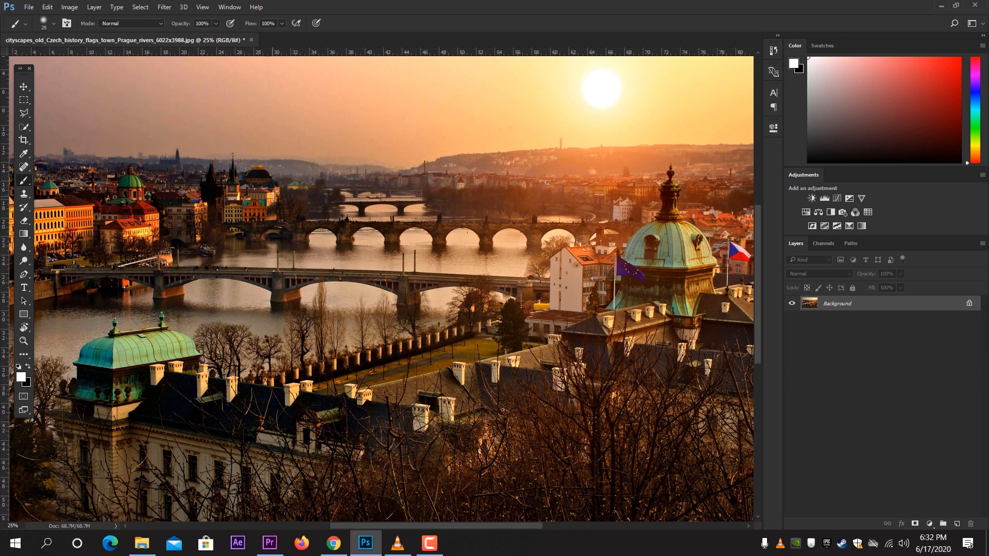
key("bracketright")
mouse_move(201, 262)
left_mouse_down()
mouse_move(320, 178)
mouse_move(497, 265)
left_mouse_up()
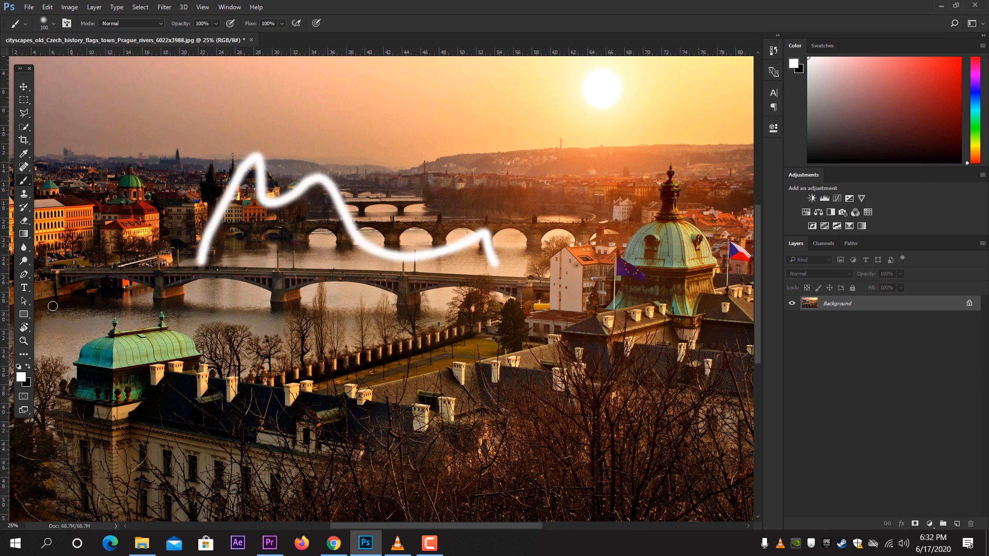
Step: Zoom in on the bridges and back out with the Zoom tool
left_click(24, 341)
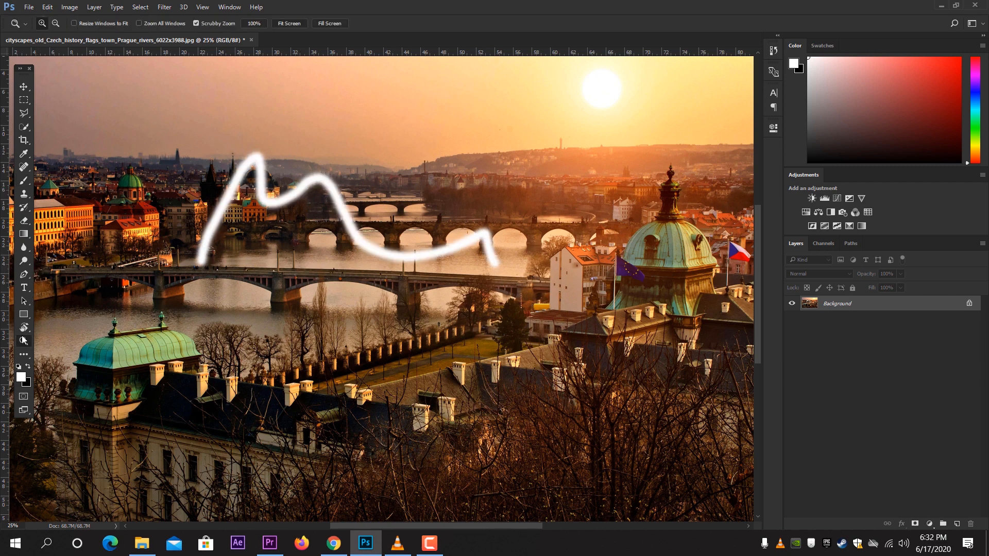
left_click(279, 252)
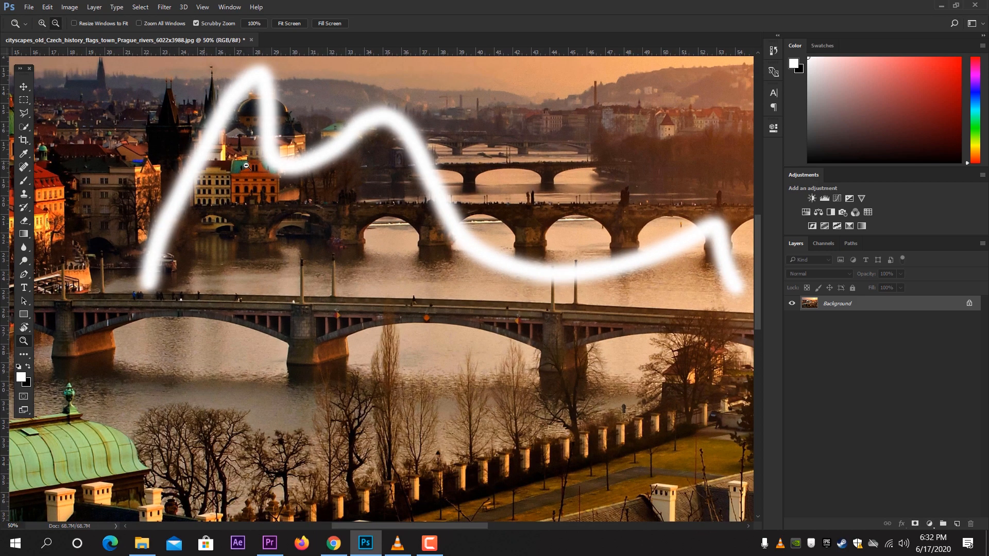
left_click(246, 165, "alt")
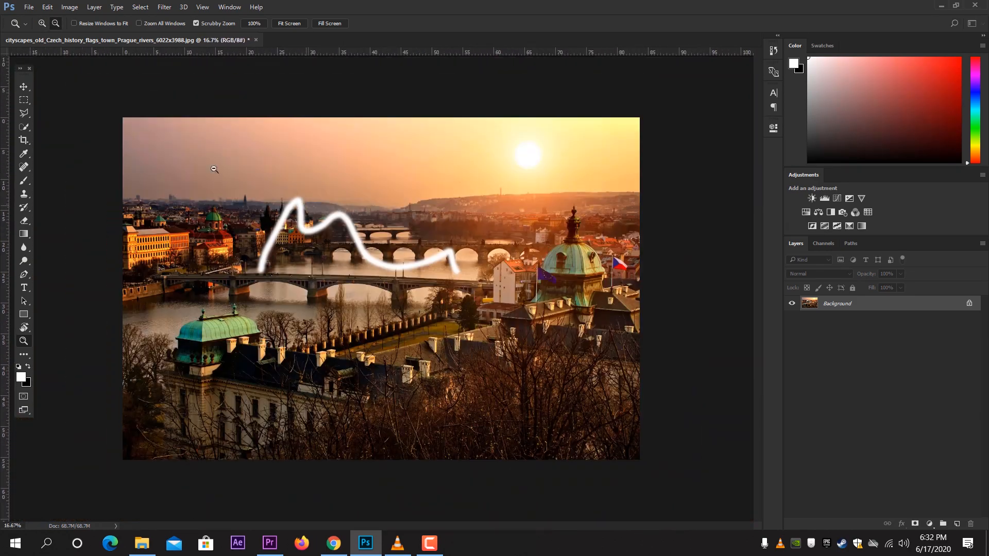
Step: Switch to the Move tool and undo the brush stroke
left_click(24, 90)
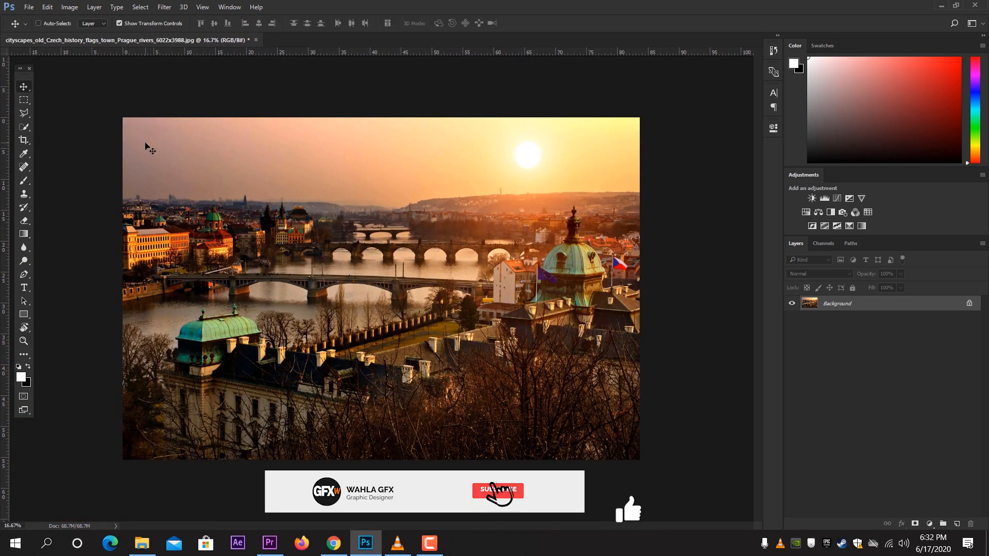
key("ctrl+z")
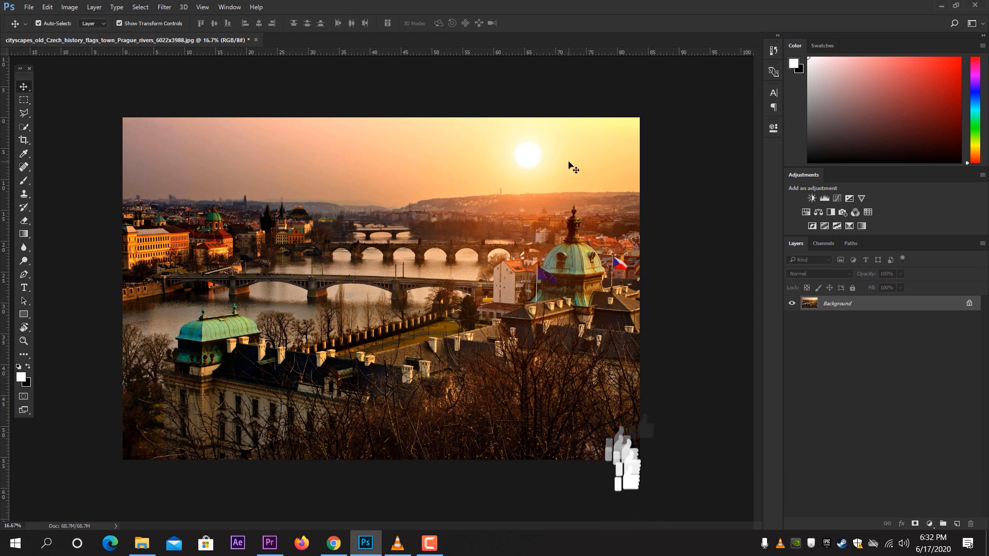
Step: Zoom the view in and out with keyboard shortcuts, ending at 200%
key("ctrl+equal")
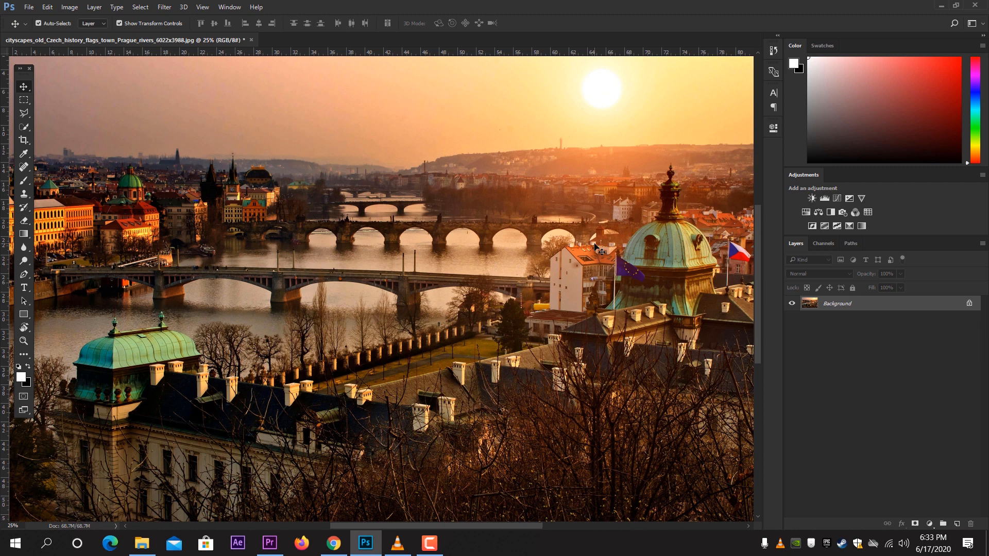
key("ctrl+minus")
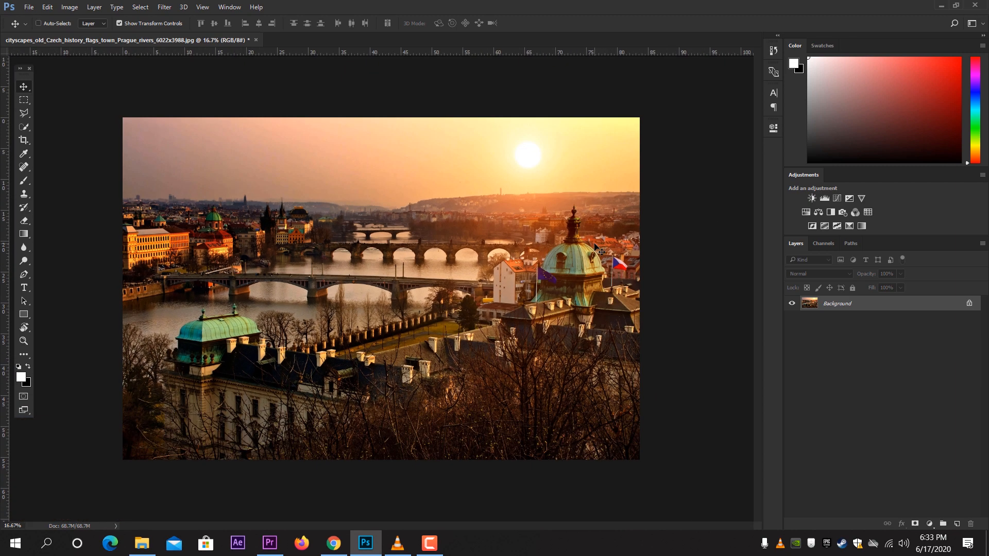
key("ctrl+plus")
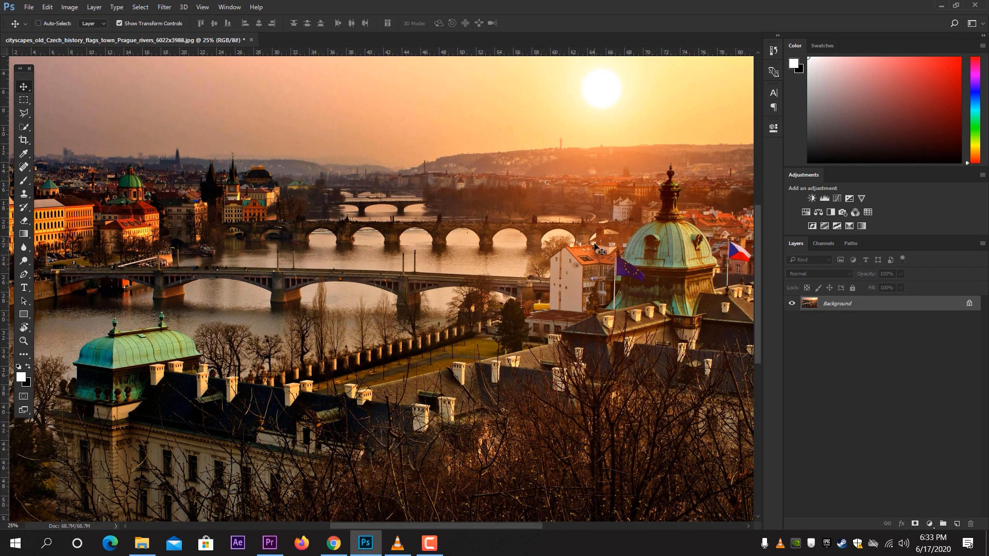
key("ctrl+plus")
key("ctrl+plus")
key("ctrl+plus")
key("ctrl+plus")
key("ctrl+plus")
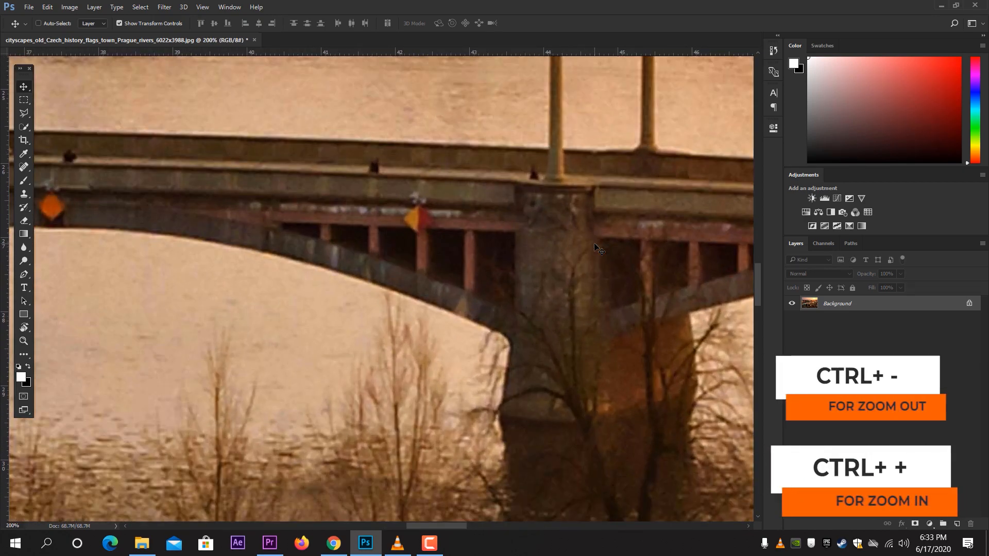
Step: Zoom out and back in to 200% with keyboard shortcuts, then fit the whole image on screen
key("ctrl+minus")
key("ctrl+minus")
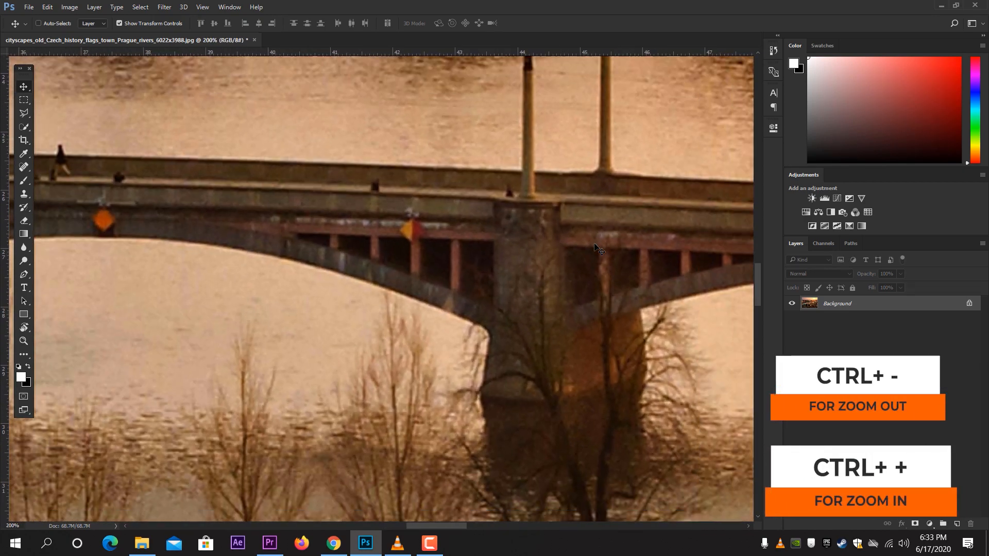
key("ctrl+minus")
key("ctrl+minus")
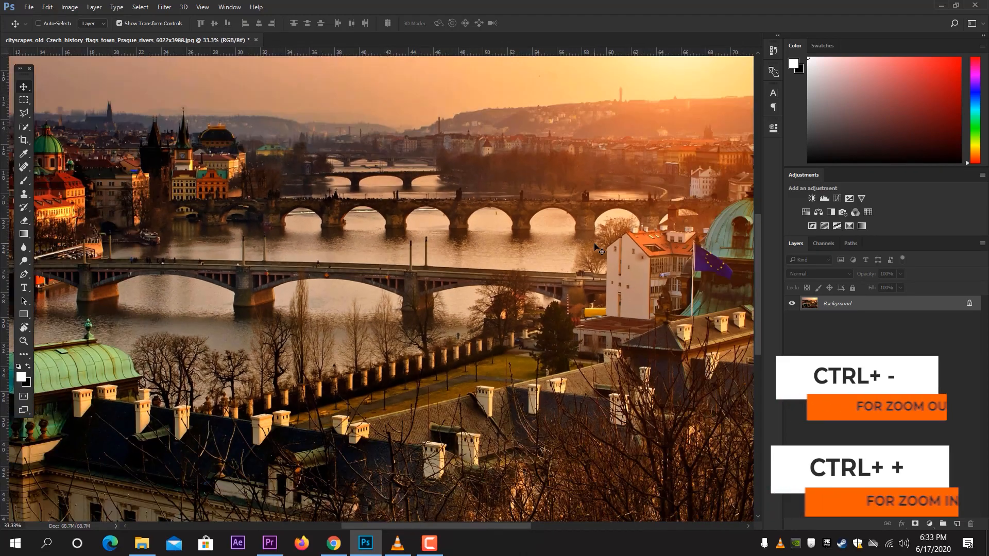
key("ctrl+plus")
key("ctrl+plus")
key("ctrl+plus")
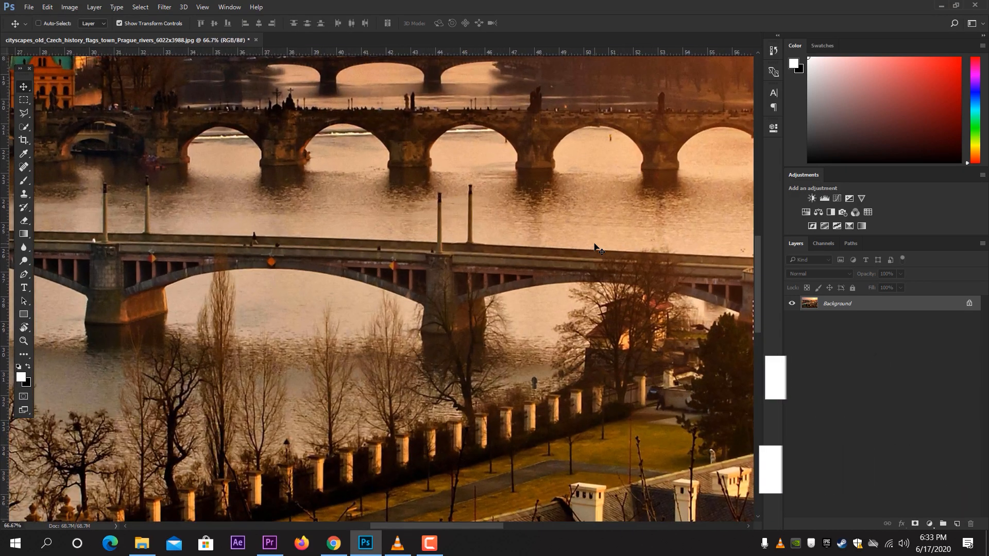
key("ctrl+plus")
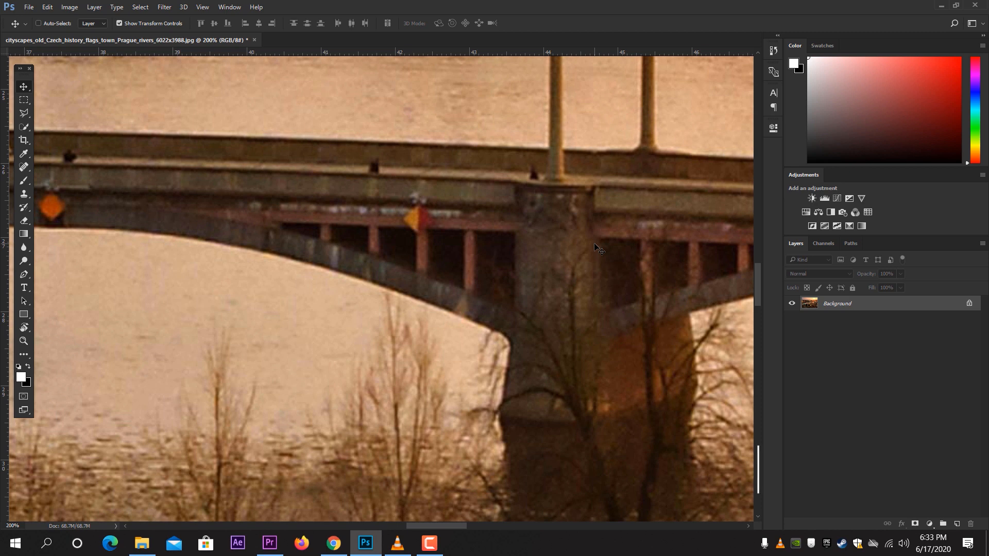
key("ctrl+0")
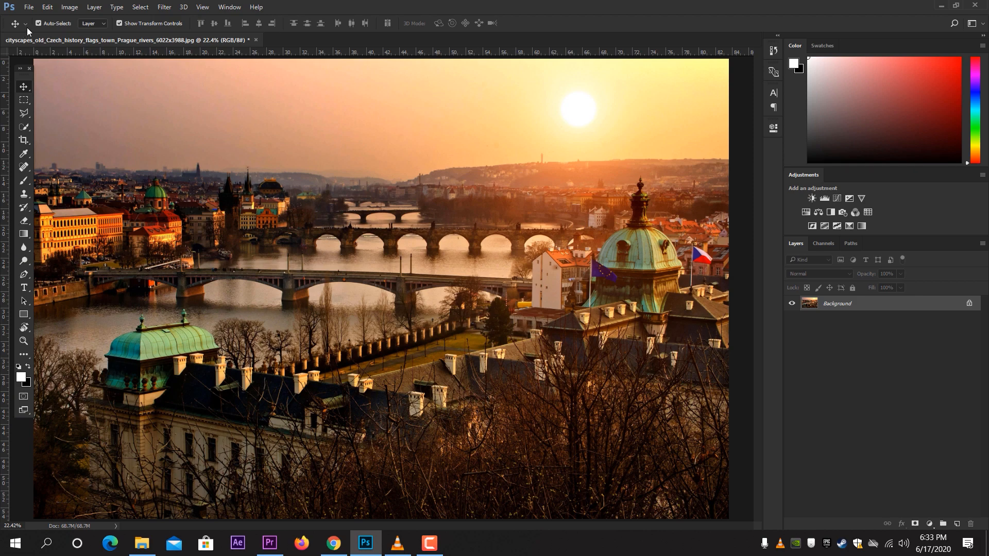
Step: Enable Zoom with Scroll Wheel in the Tools preferences and confirm
left_click(47, 10)
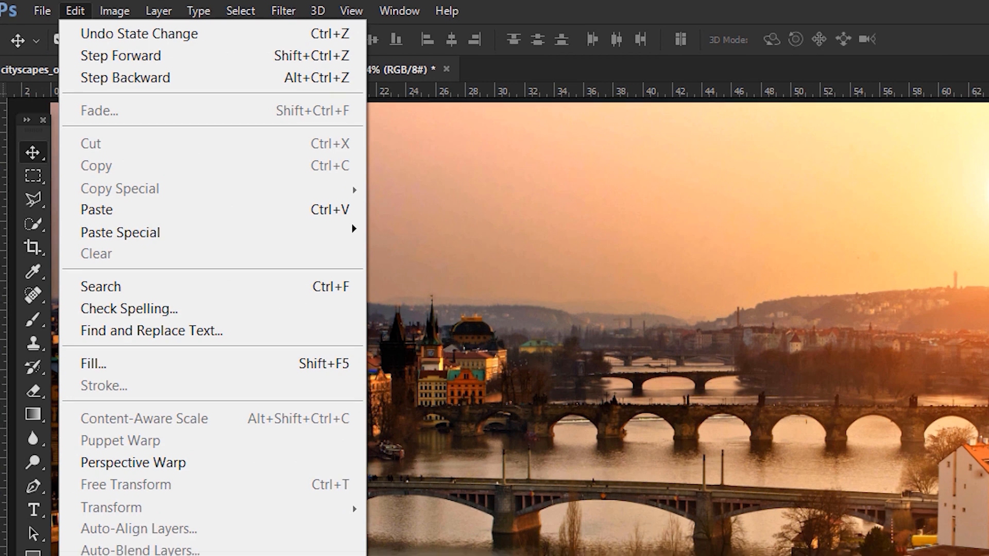
mouse_move(128, 514)
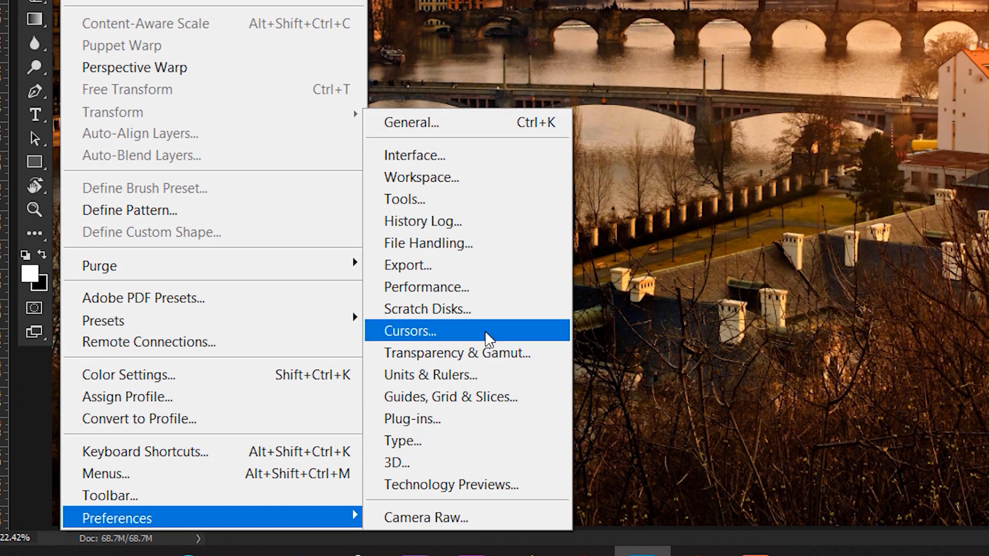
left_click(480, 201)
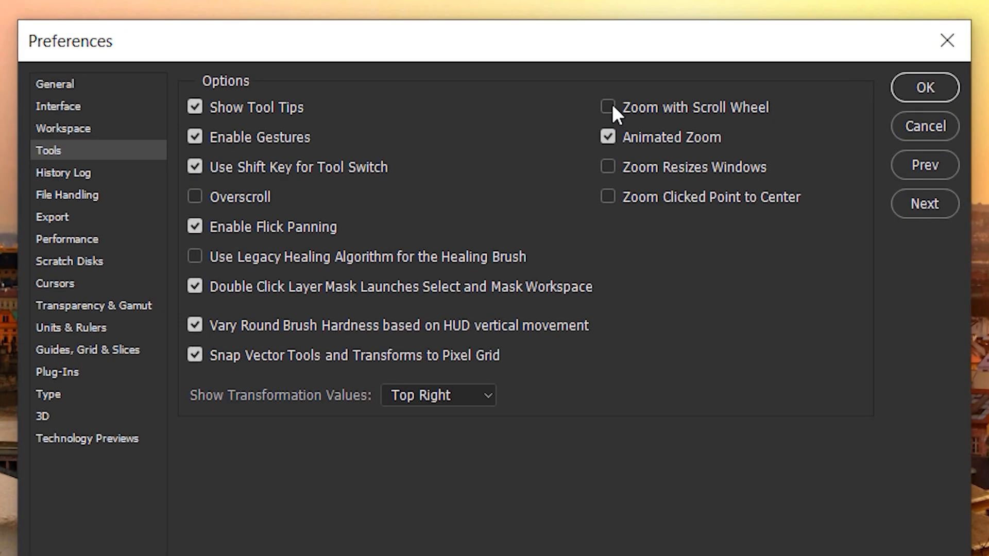
left_click(568, 111)
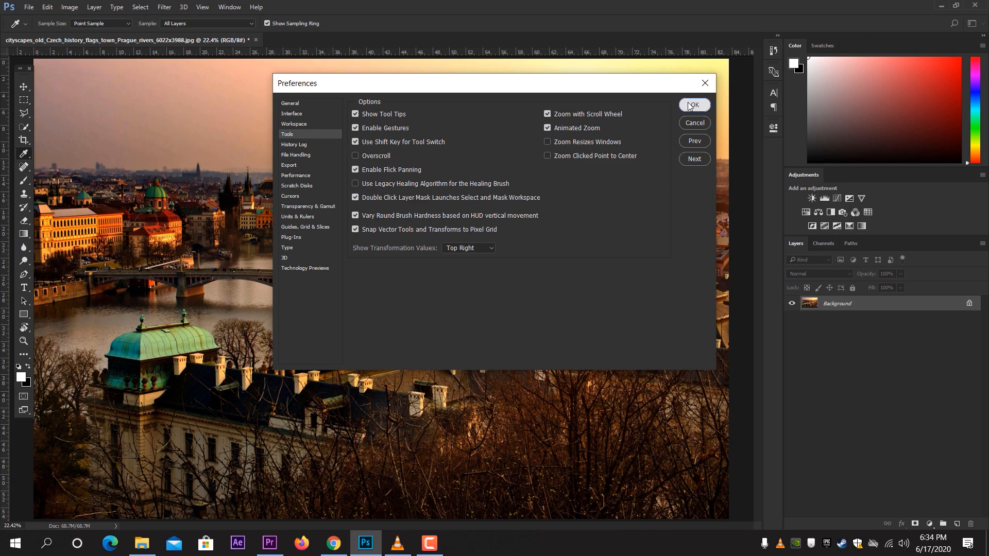
left_click(902, 88)
Step: Zoom in and out with the scroll wheel and pan across the image
scroll(514, 209, "up", 6)
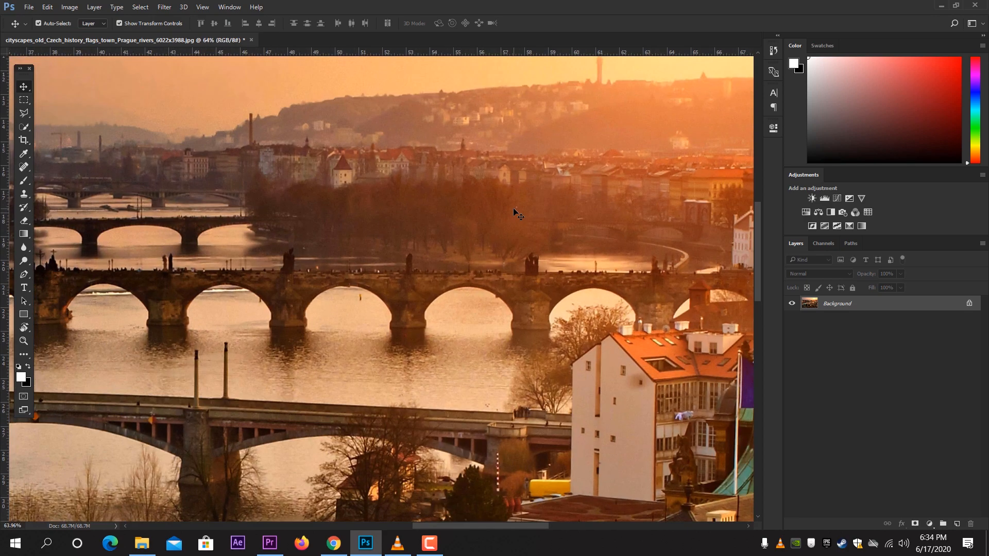
scroll(514, 208, "down", 4)
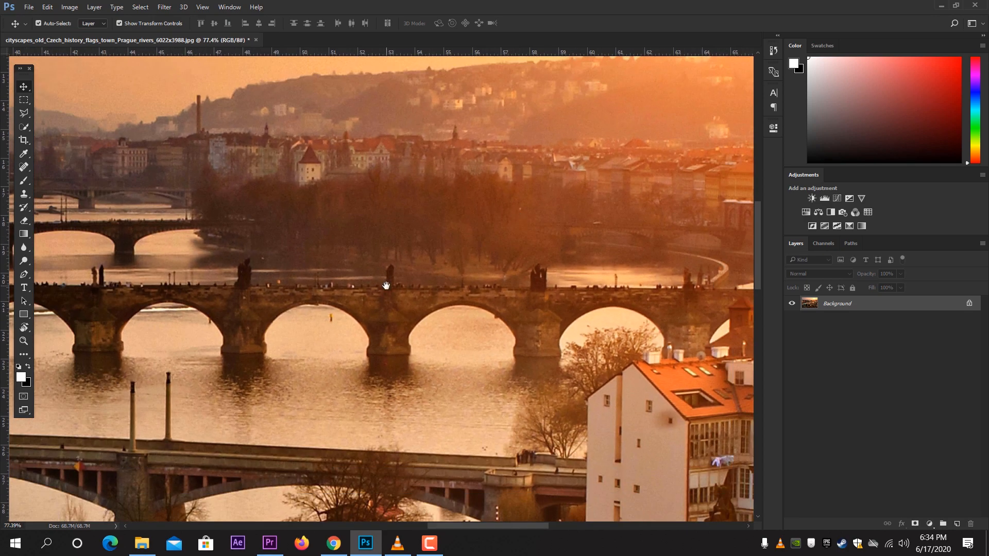
left_click_drag(387, 285, 655, 194)
scroll(380, 323, "up", 2)
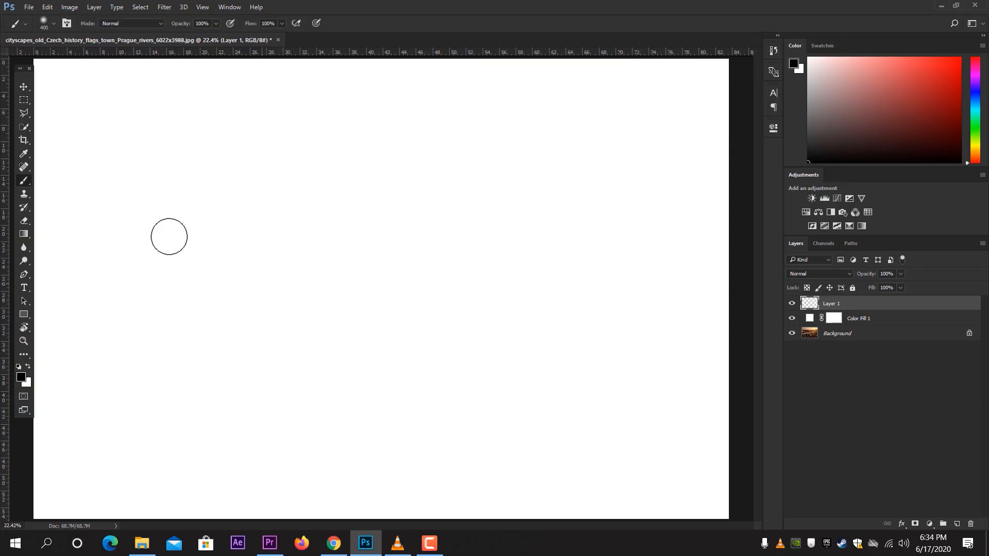
Step: Paint black strokes on Layer 1, switching between the precise crosshair and brush-size cursors
mouse_move(166, 235)
left_mouse_down()
mouse_move(362, 205)
mouse_move(432, 214)
left_mouse_up()
key("Caps_Lock")
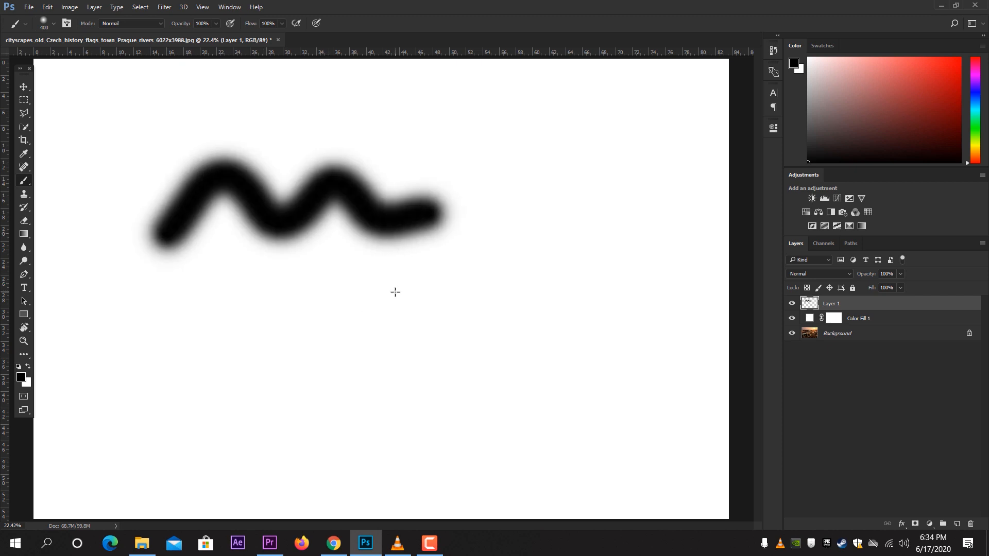
mouse_move(207, 316)
left_mouse_down()
mouse_move(240, 347)
mouse_move(495, 277)
mouse_move(624, 111)
mouse_move(672, 202)
left_mouse_up()
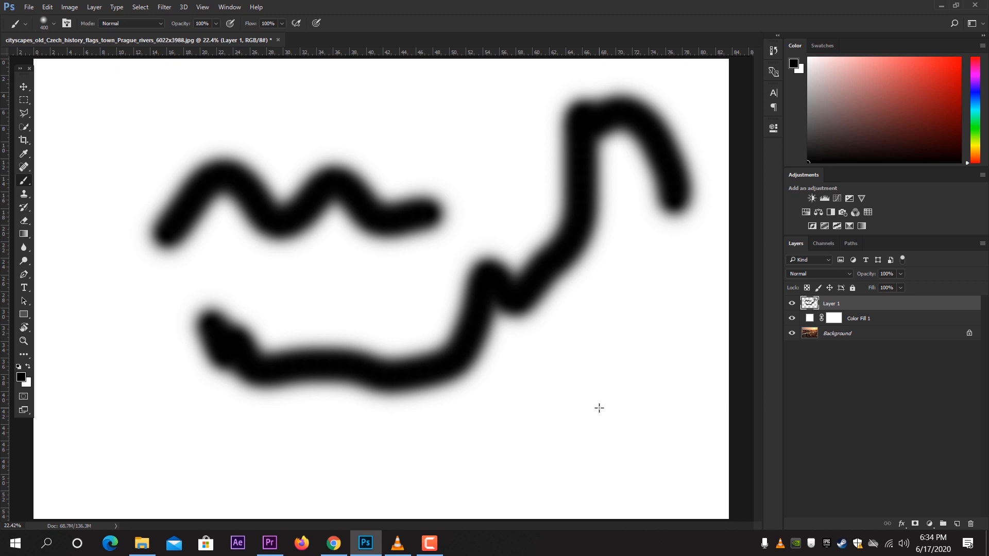
left_click_drag(323, 186, 436, 212)
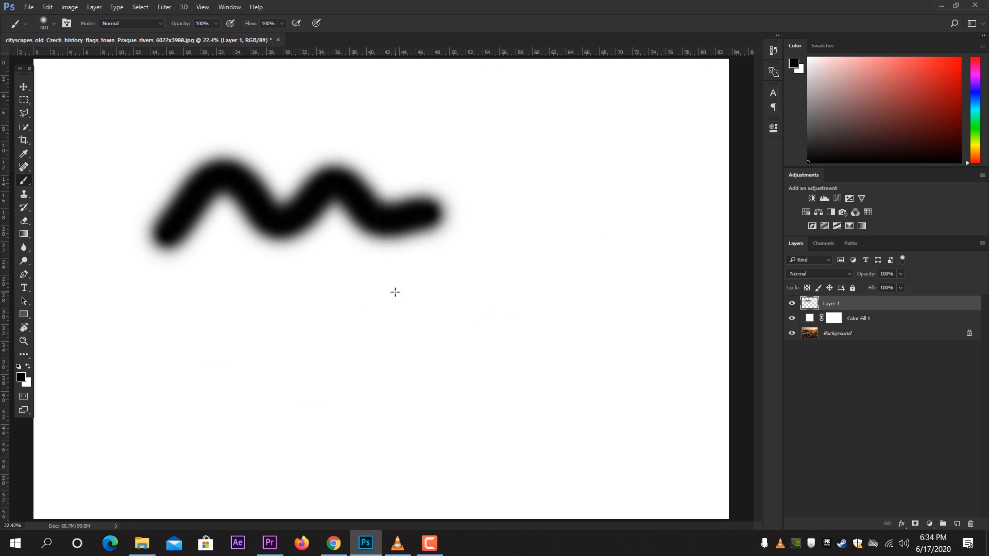
mouse_move(206, 320)
left_mouse_down()
mouse_move(232, 340)
mouse_move(329, 366)
mouse_move(472, 329)
mouse_move(552, 260)
mouse_move(595, 123)
mouse_move(674, 198)
left_mouse_up()
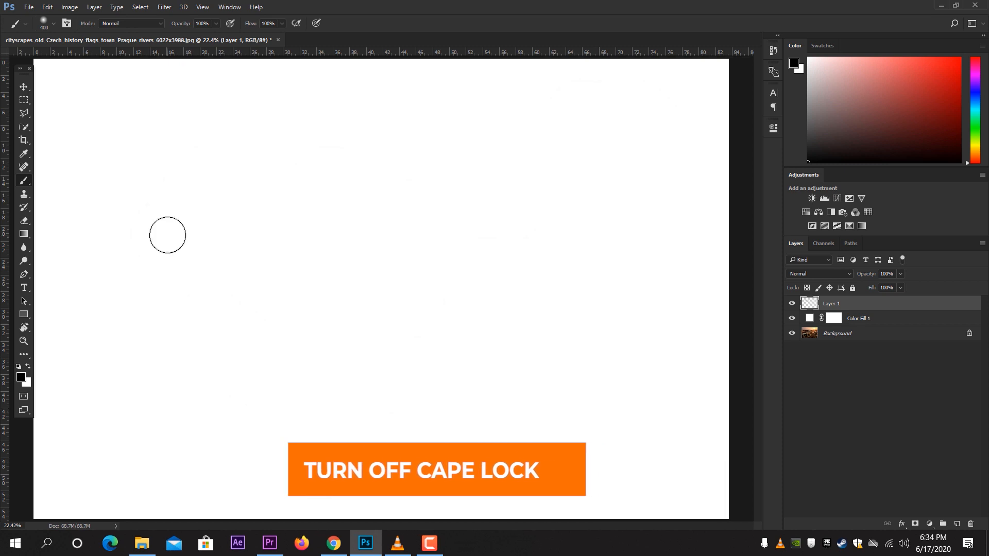
mouse_move(165, 233)
left_mouse_down()
mouse_move(254, 199)
mouse_move(437, 212)
left_mouse_up()
mouse_move(208, 319)
left_mouse_down()
mouse_move(311, 365)
mouse_move(541, 271)
mouse_move(669, 168)
mouse_move(675, 200)
left_mouse_up()
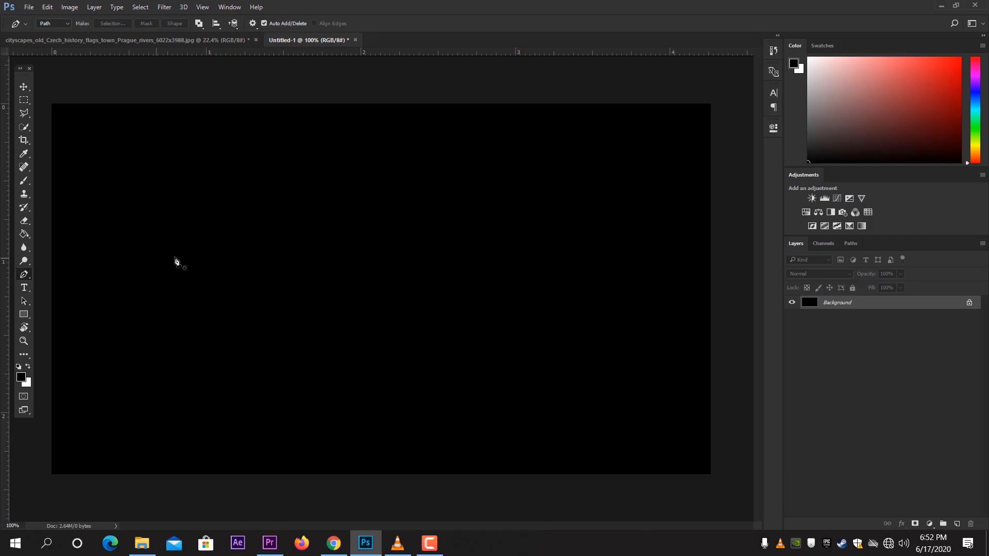
Step: Draw a closed four-point path with the Pen tool on the black canvas
left_click(288, 215)
left_click(486, 215)
left_click(589, 319)
left_click(248, 338)
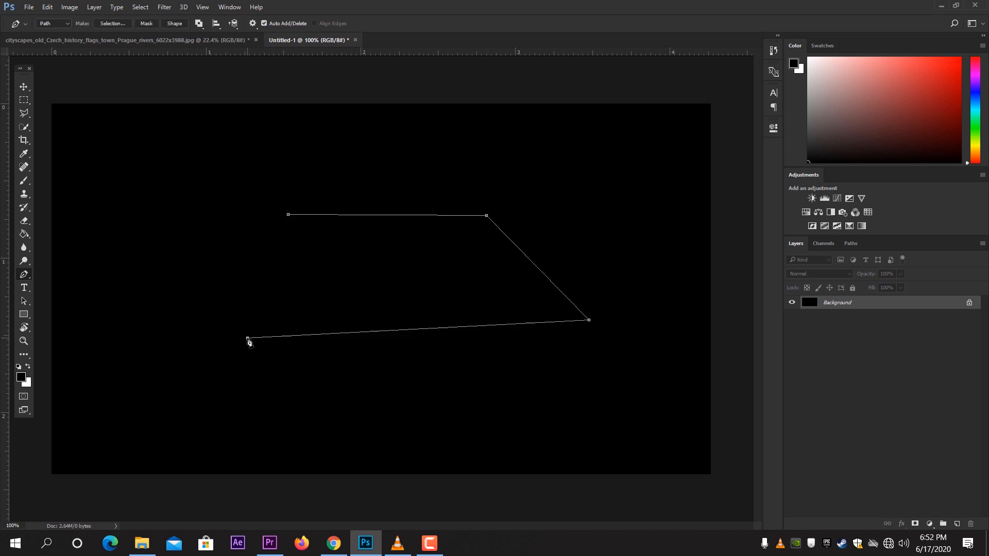
left_click(288, 216)
Step: Make a selection from the path with a 0 px feather radius, then undo it
right_click(335, 232)
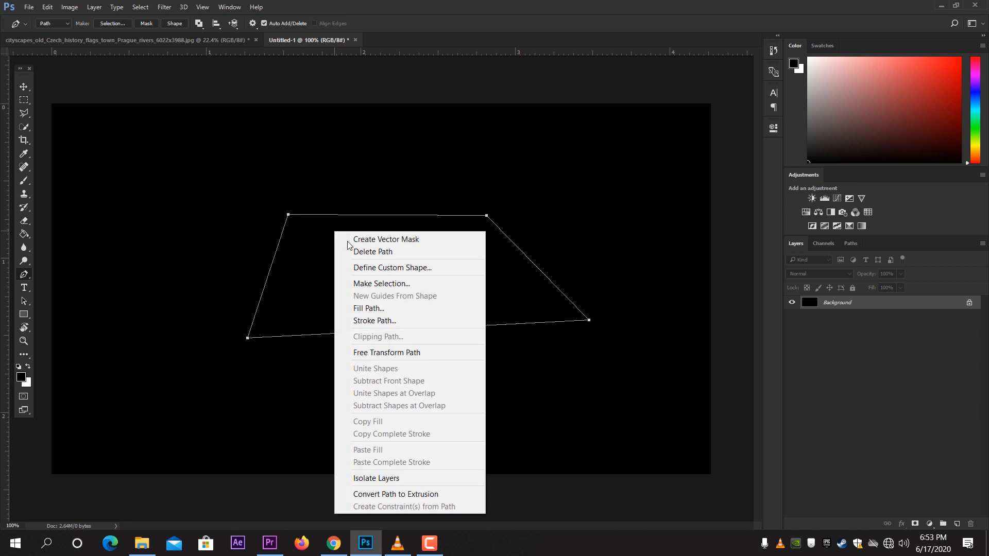
left_click(424, 284)
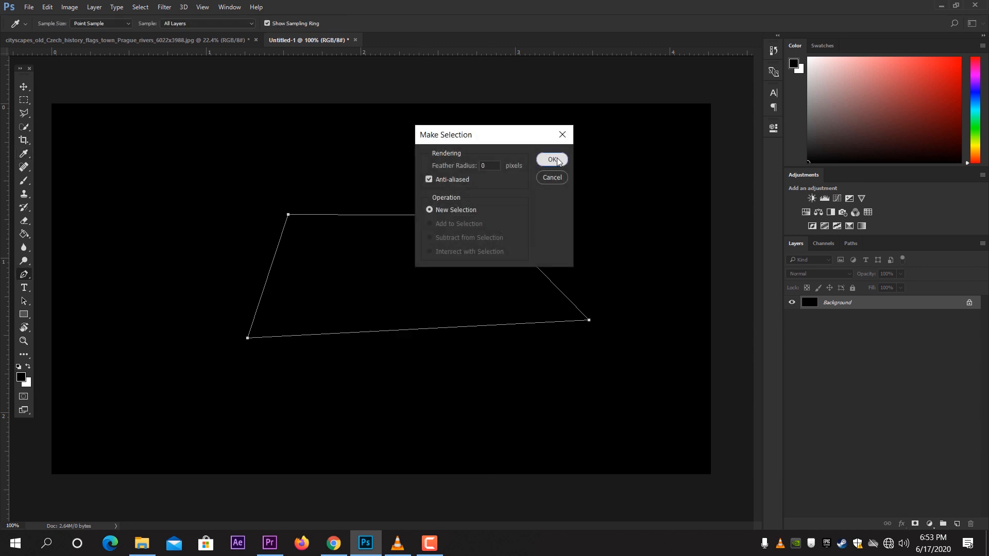
left_click(553, 160)
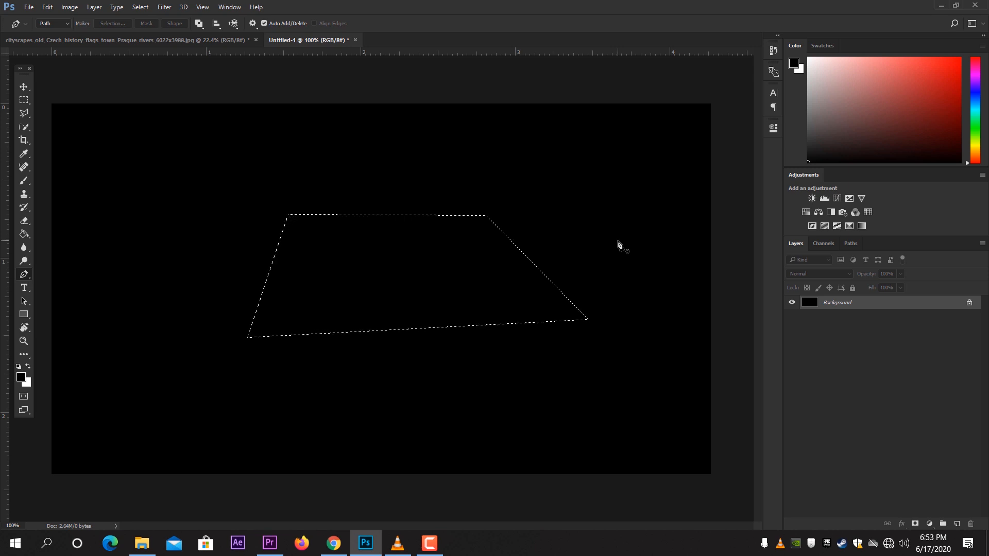
key("ctrl+z")
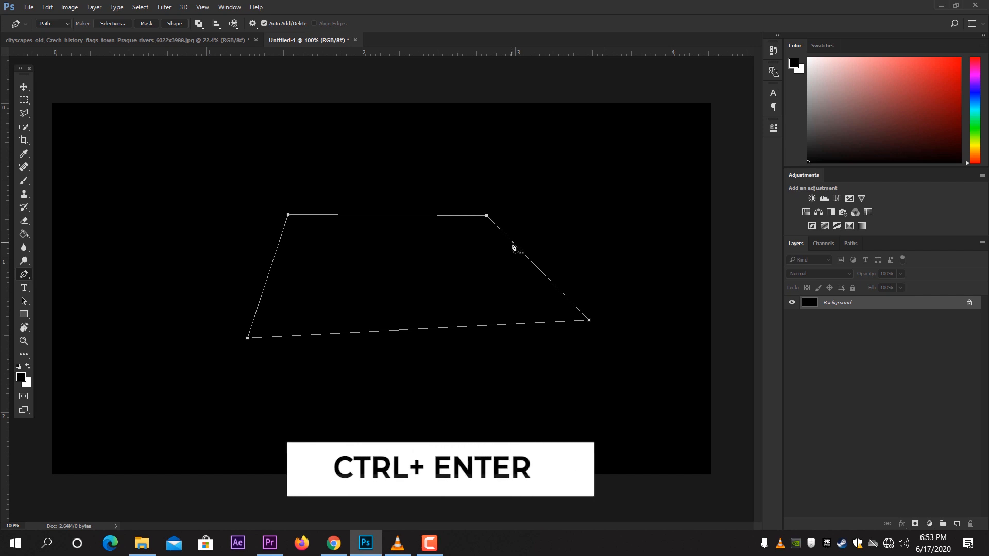
Step: Convert the path to a selection again and then deselect it
key("ctrl+Return")
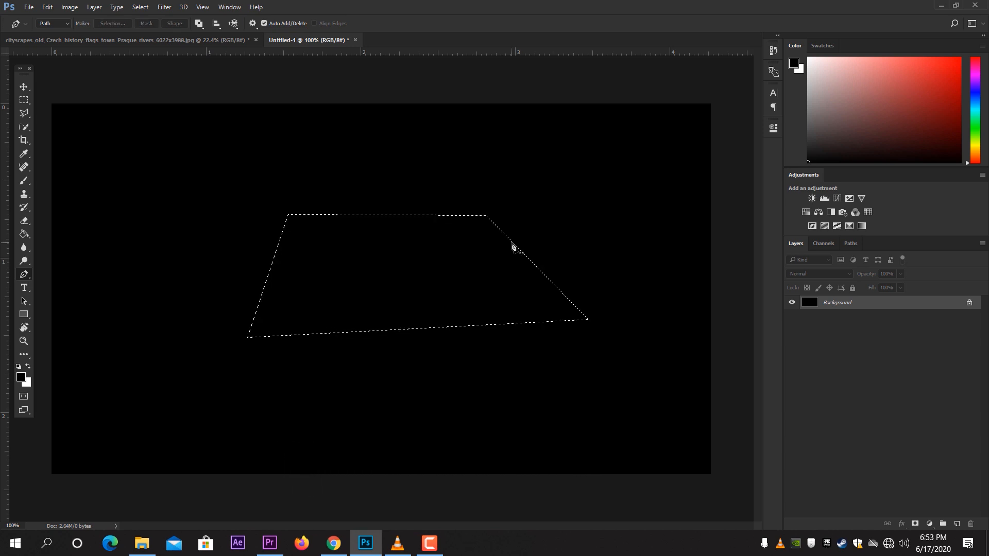
key("ctrl+d")
Step: Draw a zigzag path with the Pen tool and delete its points
left_click(327, 196)
left_click(511, 272)
left_click(413, 279)
left_click(421, 263)
left_click(475, 309)
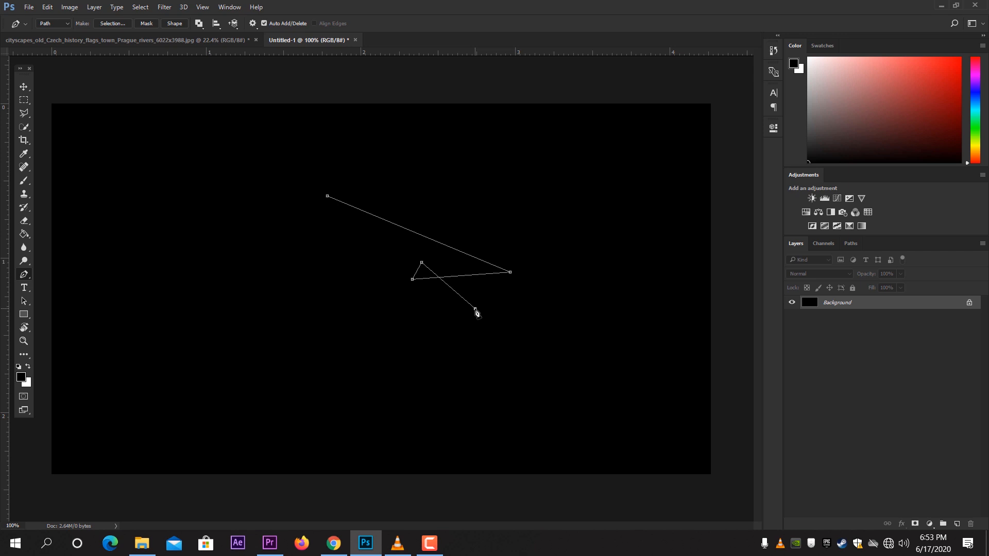
key("BackSpace")
key("BackSpace")
Step: Drag a horizontal guide from the ruler to the middle of the canvas
left_click(174, 8)
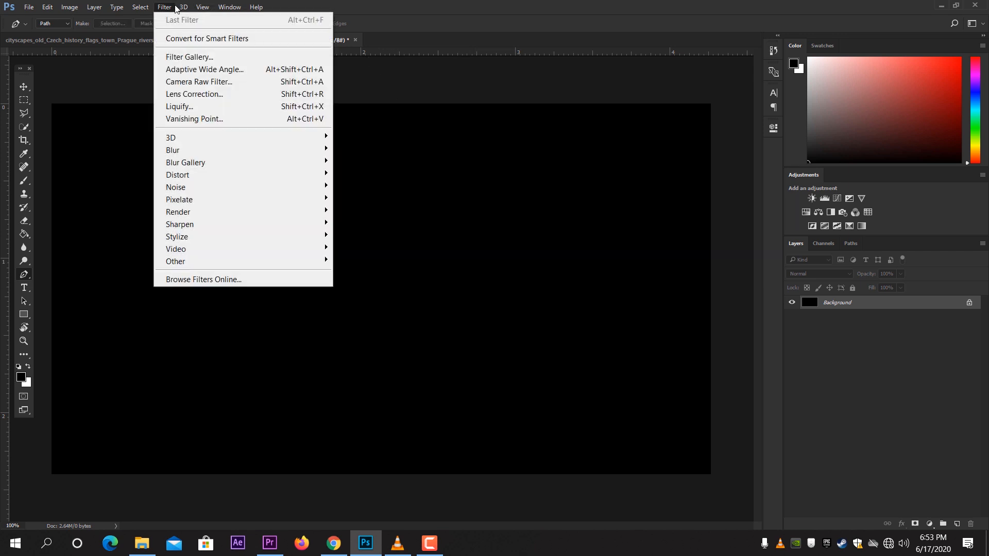
mouse_move(204, 9)
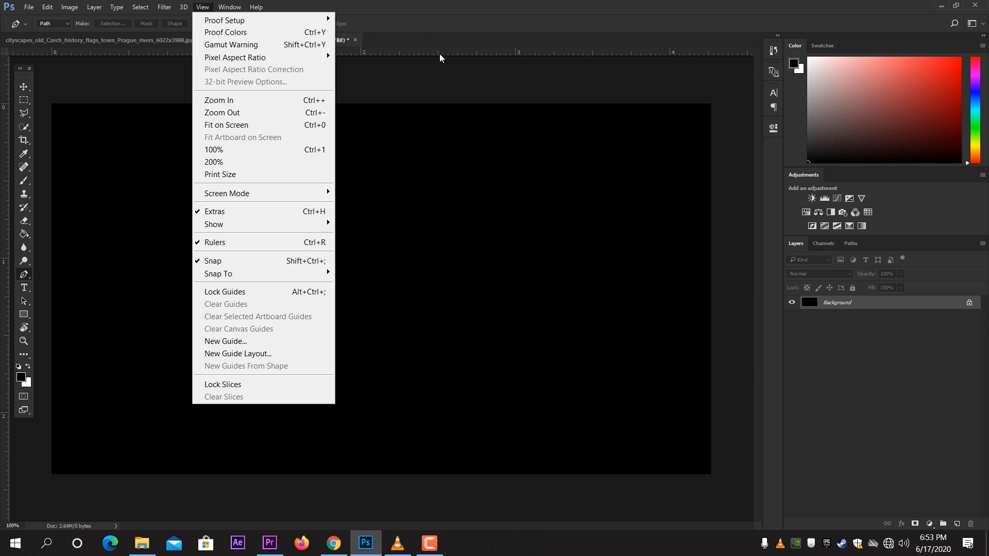
left_click_drag(440, 54, 267, 284)
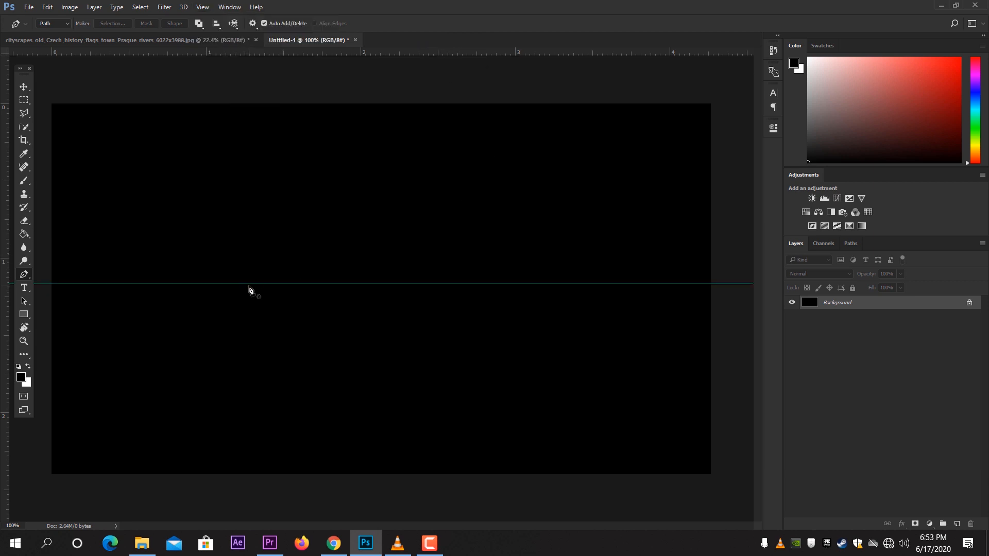
Step: Draw a straight path along the guide, then drag the guide back off the canvas
left_click(249, 284)
left_click(608, 285)
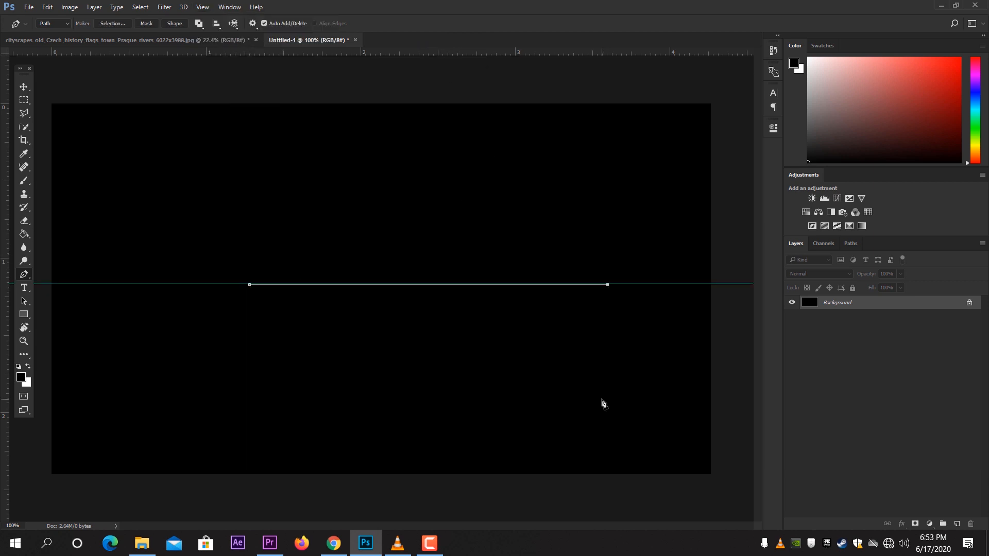
left_click_drag(631, 284, 633, 46)
key("Return")
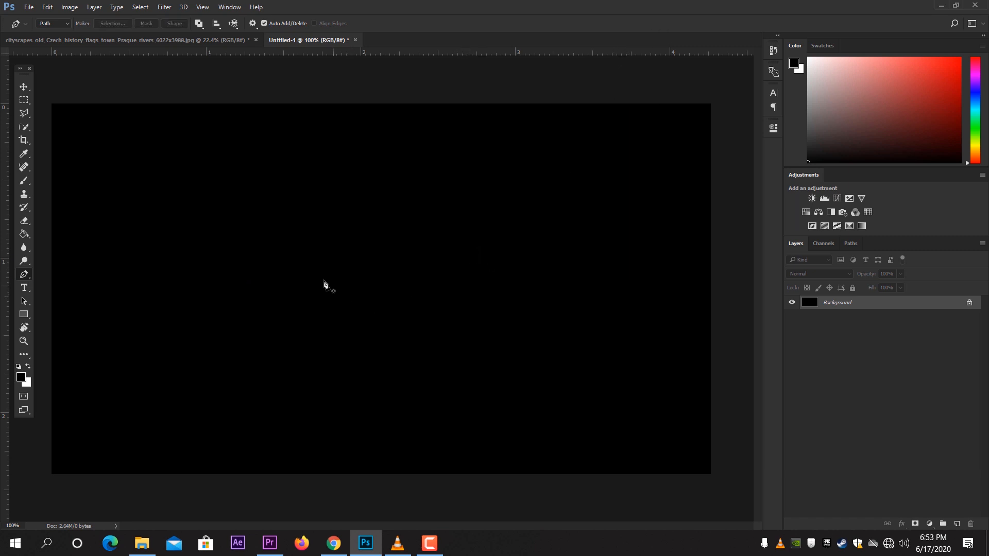
Step: Draw a wide four-point path with straight horizontal and vertical segments using the Pen tool
left_click(169, 261)
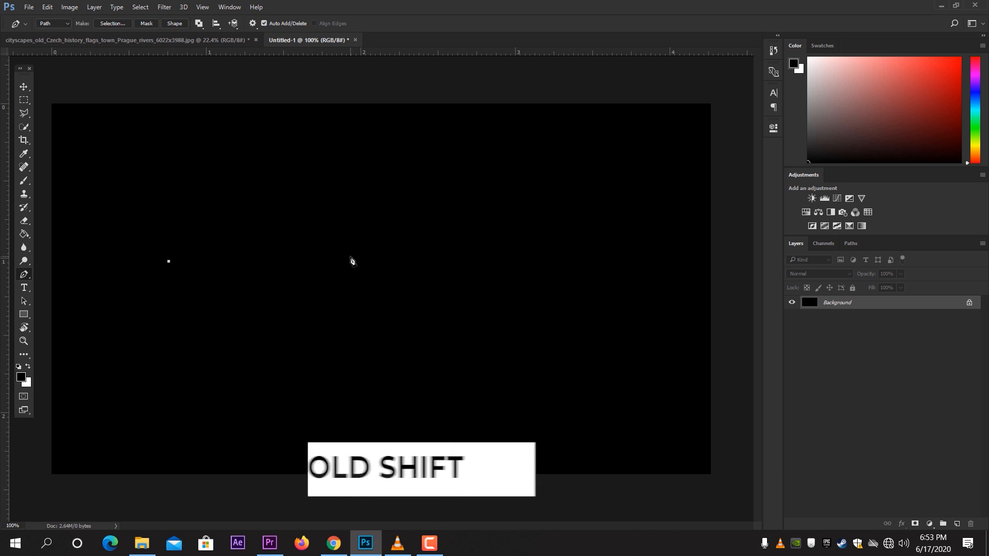
left_click(468, 261, "shift")
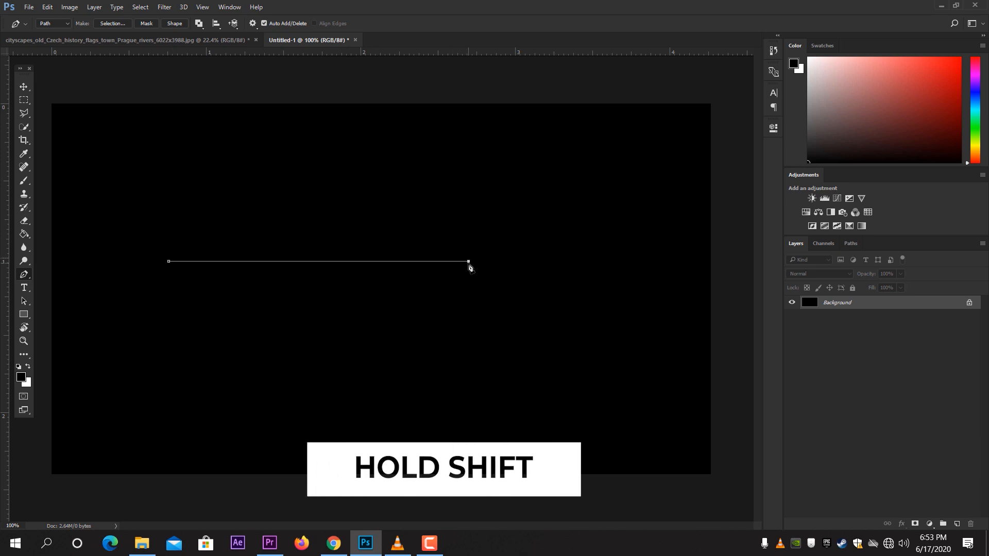
left_click(459, 346, "shift")
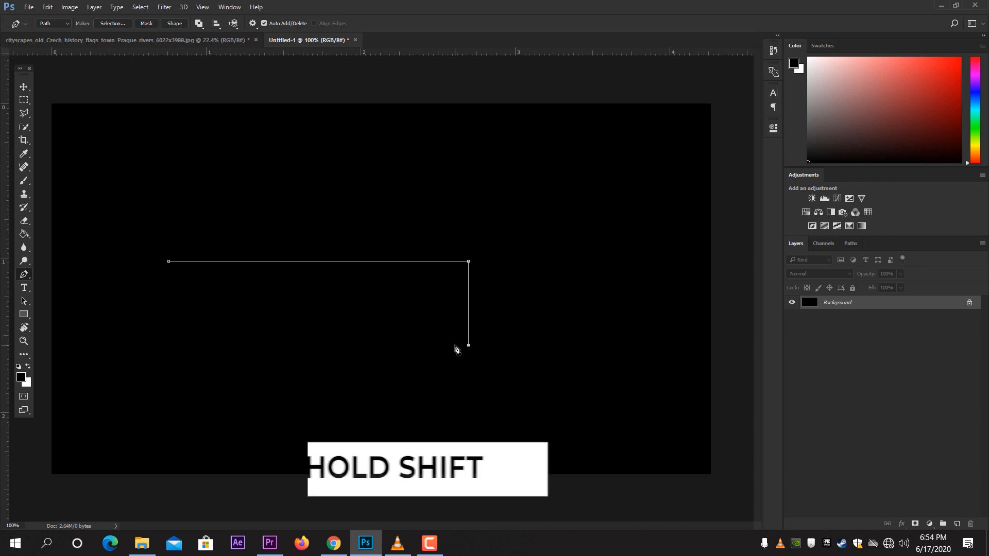
left_click(168, 345, "shift")
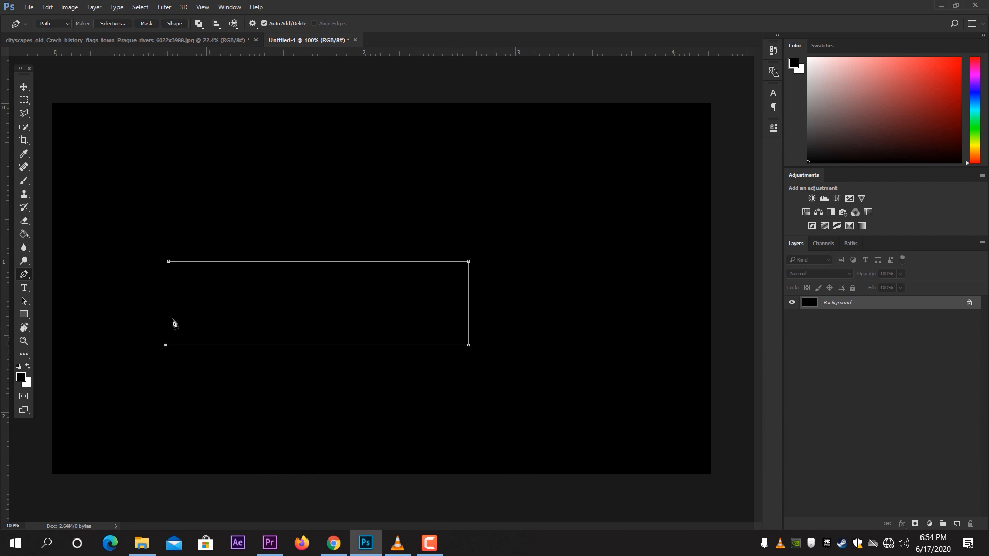
Step: Draw a small rectangular path above and to the right of the first one
left_click(429, 195, "shift")
left_click(519, 195, "shift")
left_click(520, 137, "shift")
left_click(425, 137)
Step: Select the Brush, reduce it to 40 px, and pick a soft round brush preset
left_click(22, 184)
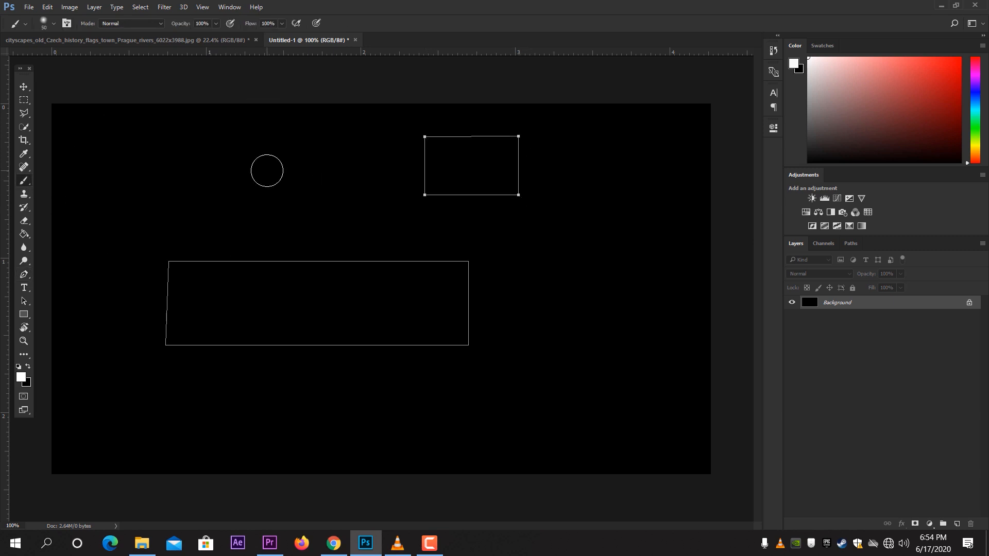
key("bracketleft")
key("bracketleft")
right_click(305, 172)
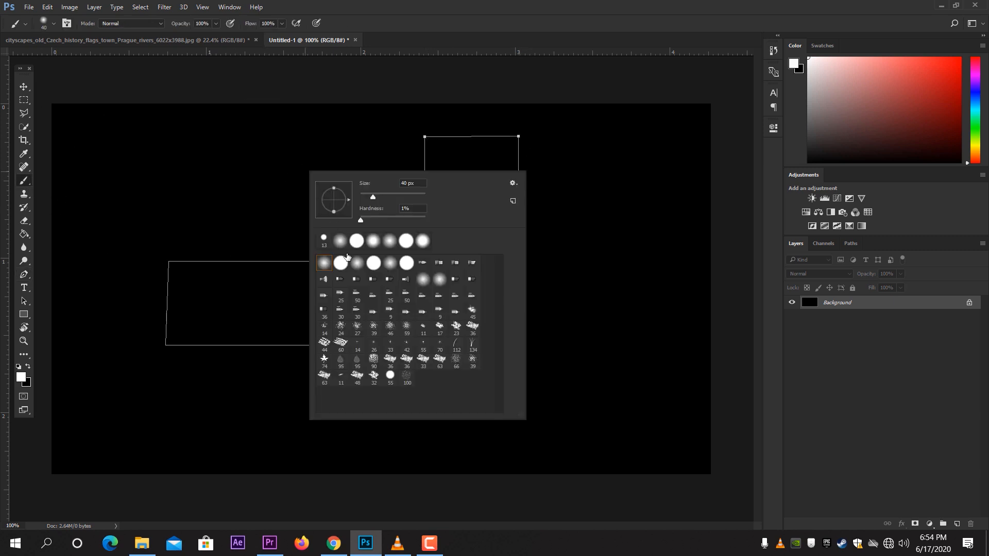
left_click(344, 262)
left_click(459, 39)
left_click_drag(532, 258, 631, 370)
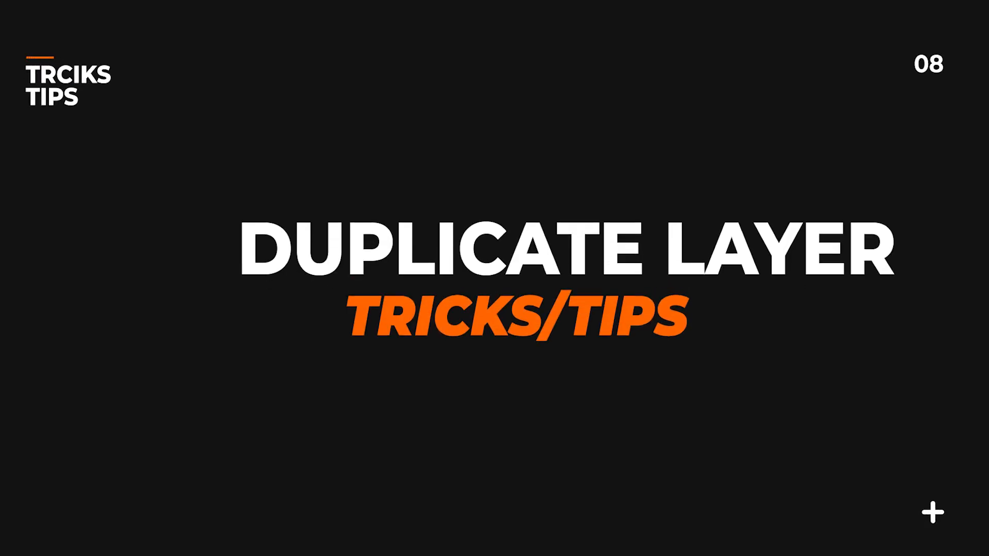
left_click_drag(253, 223, 399, 334)
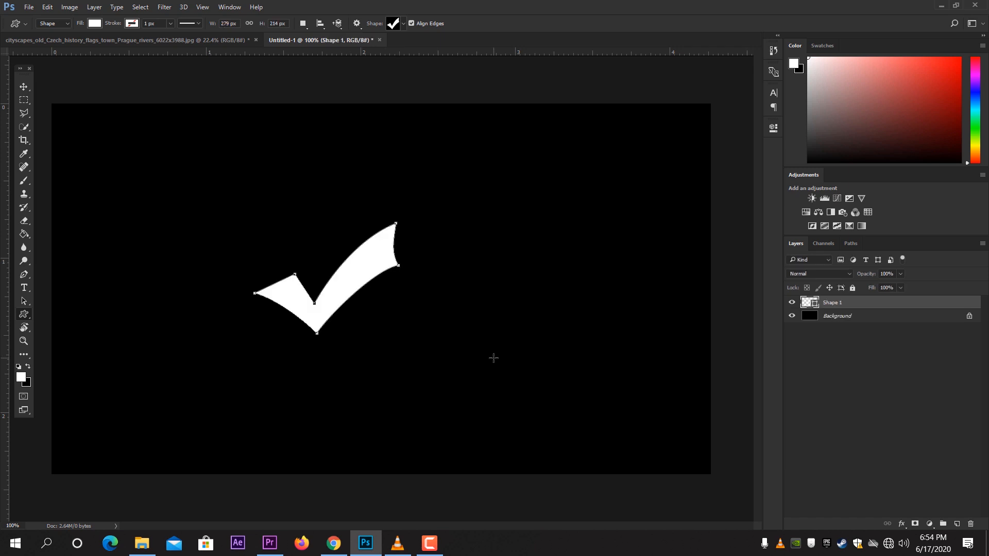
Step: Duplicate the checkmark shape layer and move the copy to the right of the original checkmark
left_click(24, 87)
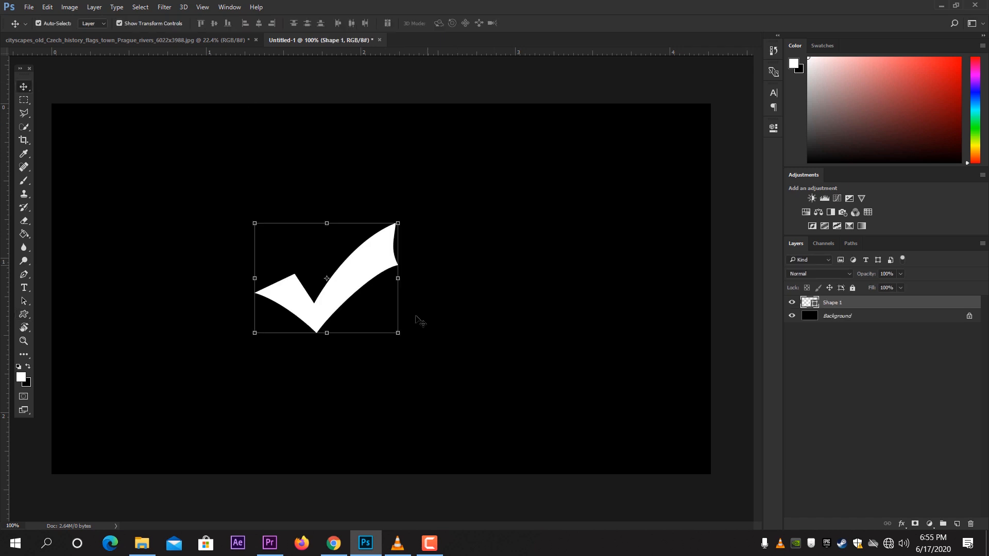
left_click_drag(367, 278, 516, 186)
key("ctrl+j")
left_click_drag(445, 284, 568, 193)
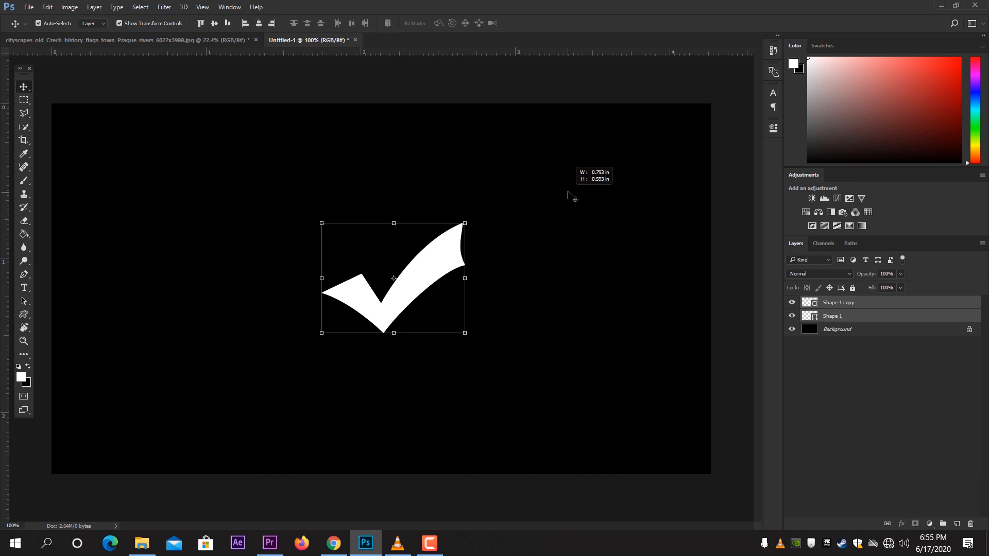
left_click(814, 302)
left_click_drag(350, 247, 545, 289)
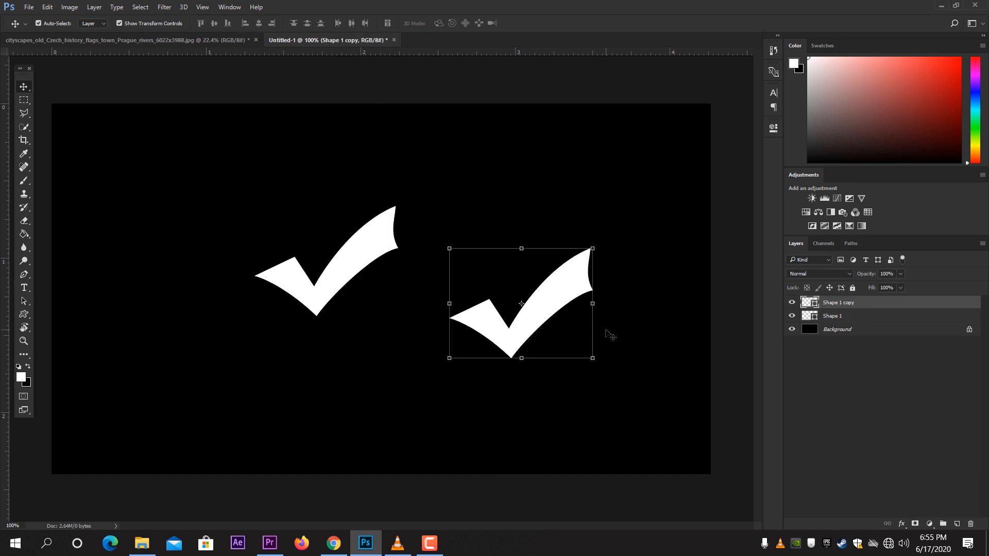
Step: Duplicate the copied checkmark layer once more and shift the new copy slightly up and right
left_click_drag(878, 316, 956, 523)
left_click_drag(577, 296, 597, 258)
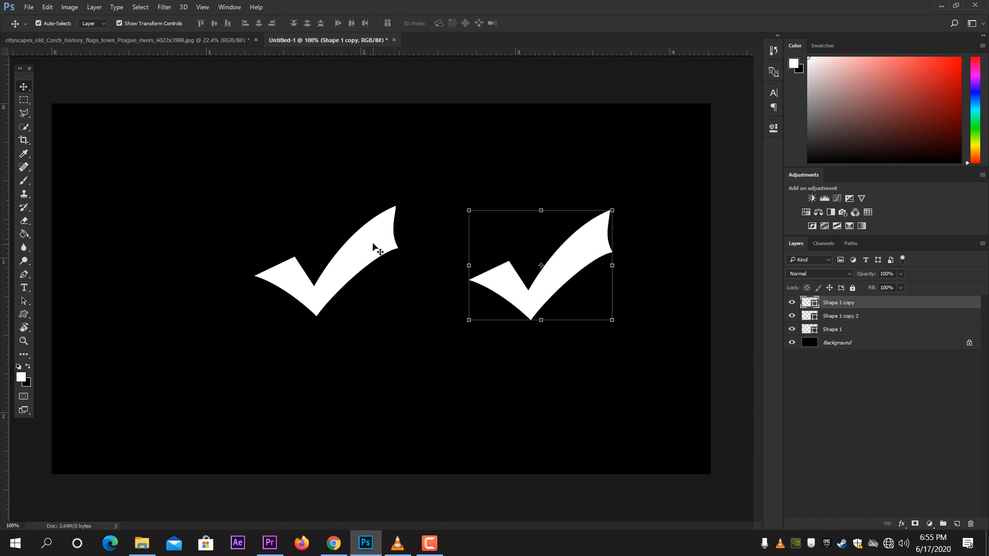
Step: Create several more checkmark duplicates by drag-copying them to new spots around the canvas
left_click(368, 263)
left_click_drag(367, 262, 571, 183)
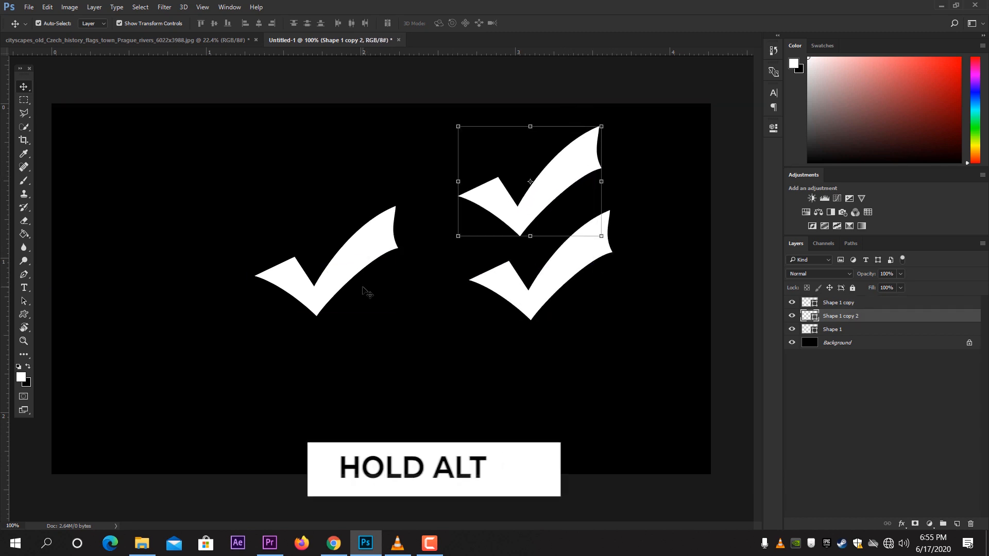
left_click_drag(384, 258, 296, 178)
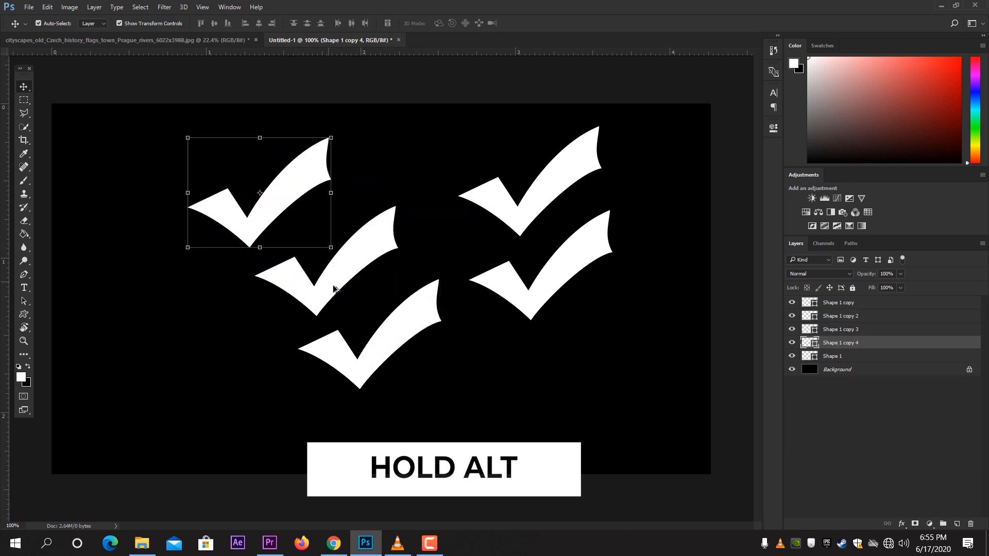
left_click_drag(351, 265, 224, 348)
left_click_drag(359, 260, 463, 136)
left_click_drag(428, 330, 535, 428)
left_click_drag(556, 290, 632, 367)
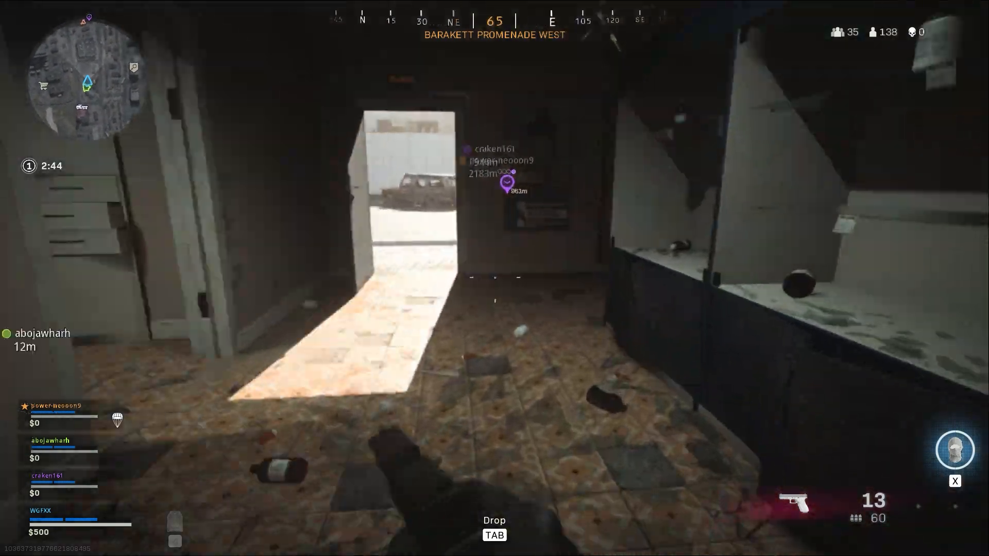
key("w")
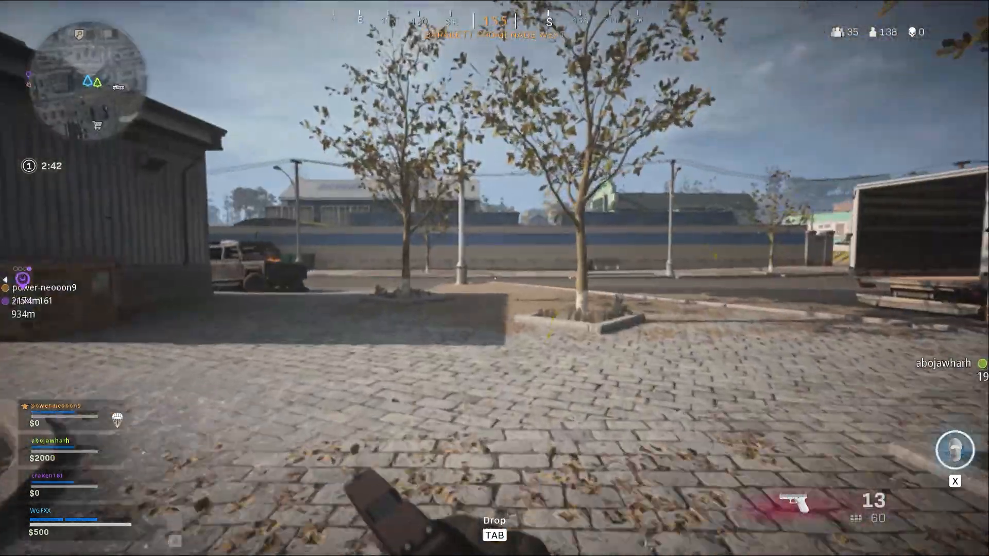
key("w")
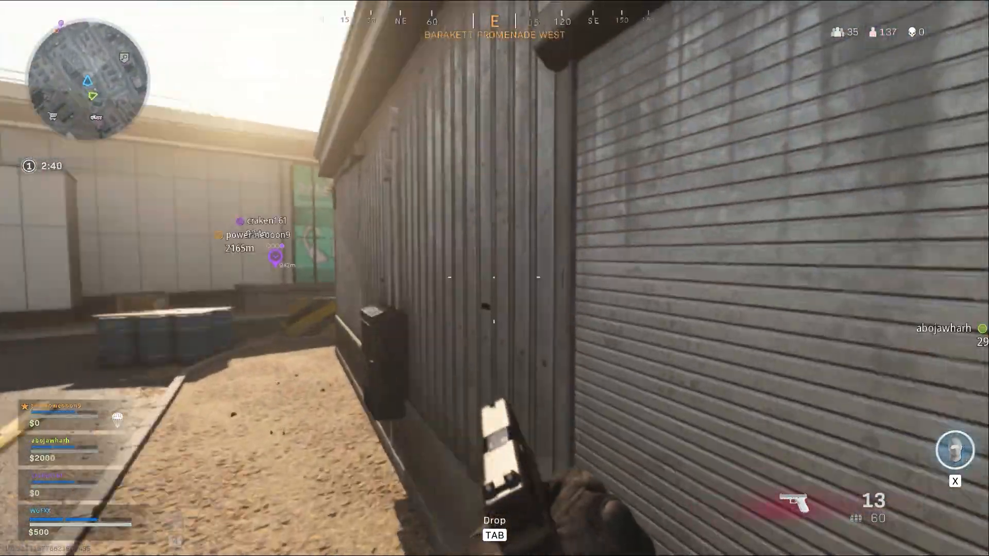
key("w")
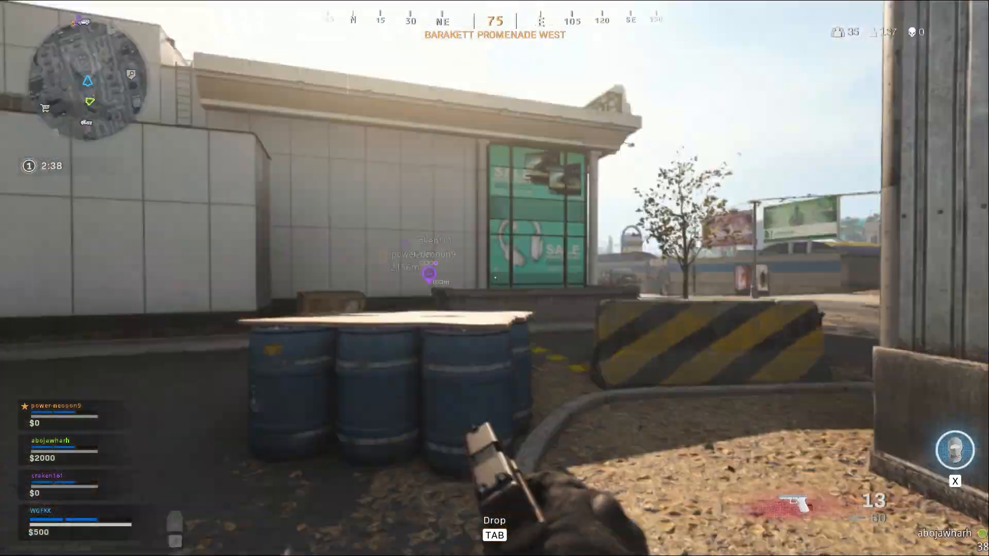
key("w")
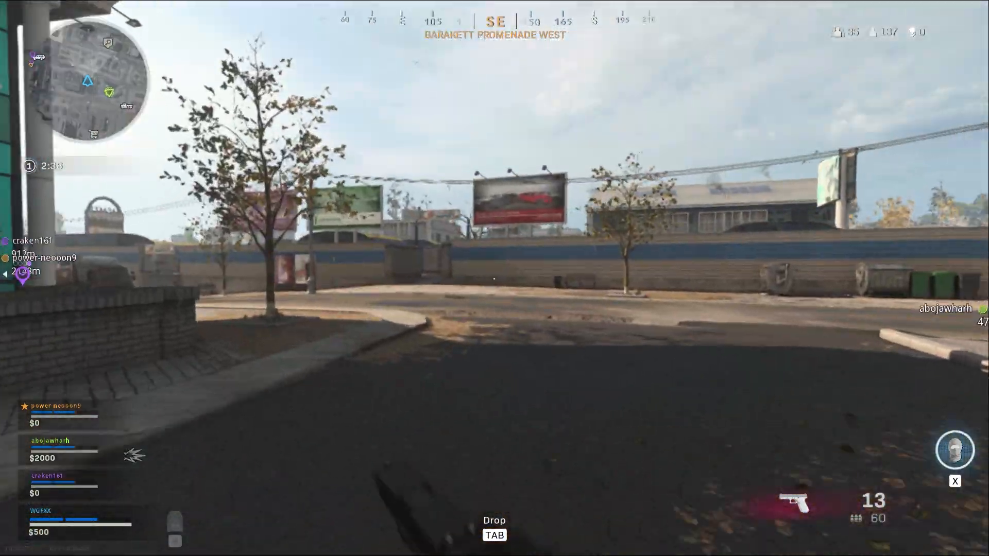
key("w")
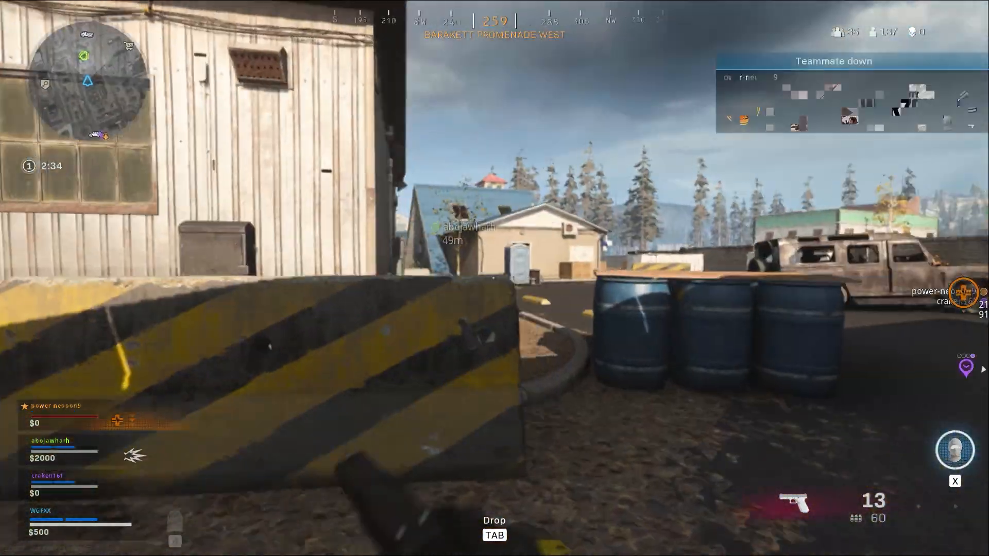
key("w")
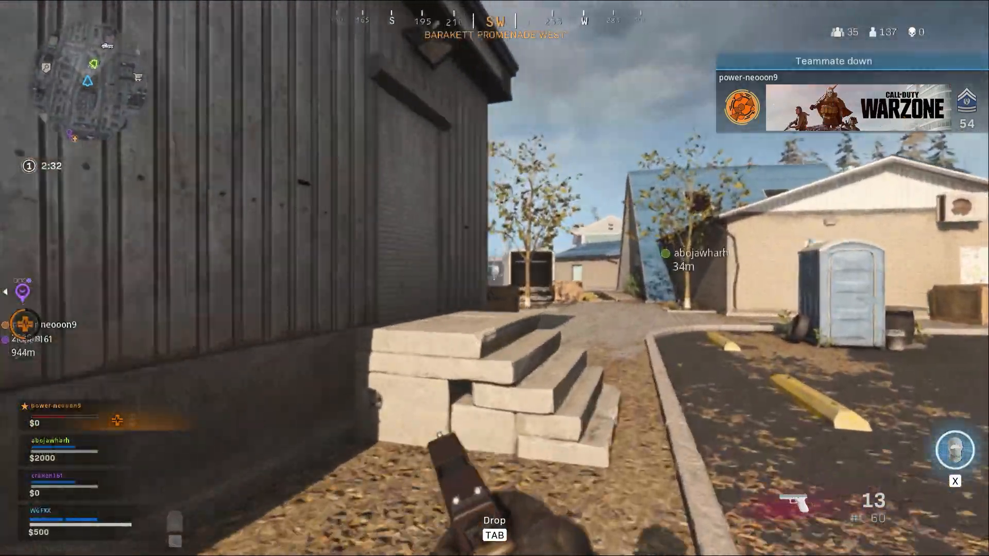
key("w")
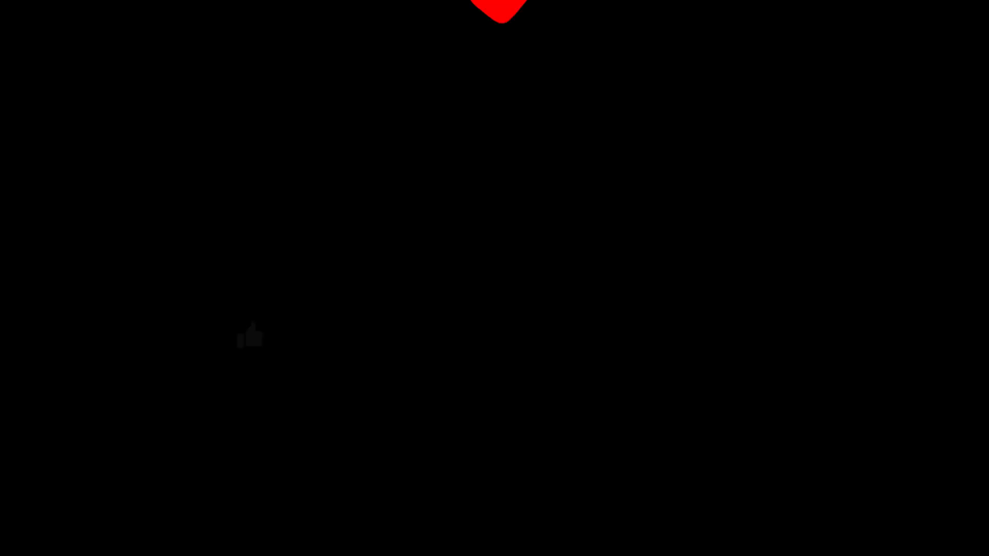